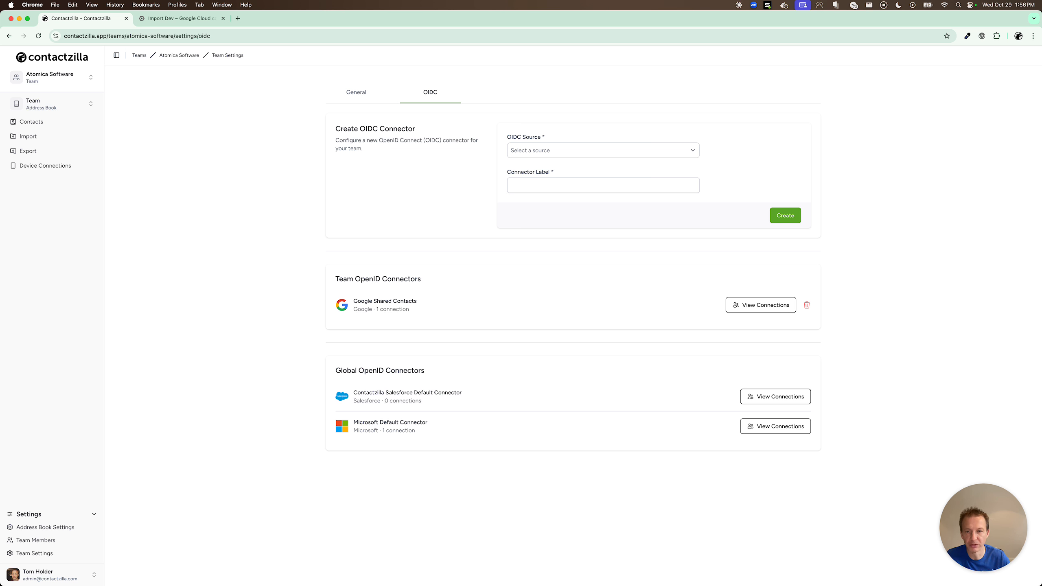
# Set Google as the connector's OIDC source and switch to the Import Dev Google Cloud tab.
pyautogui.click(533, 151)
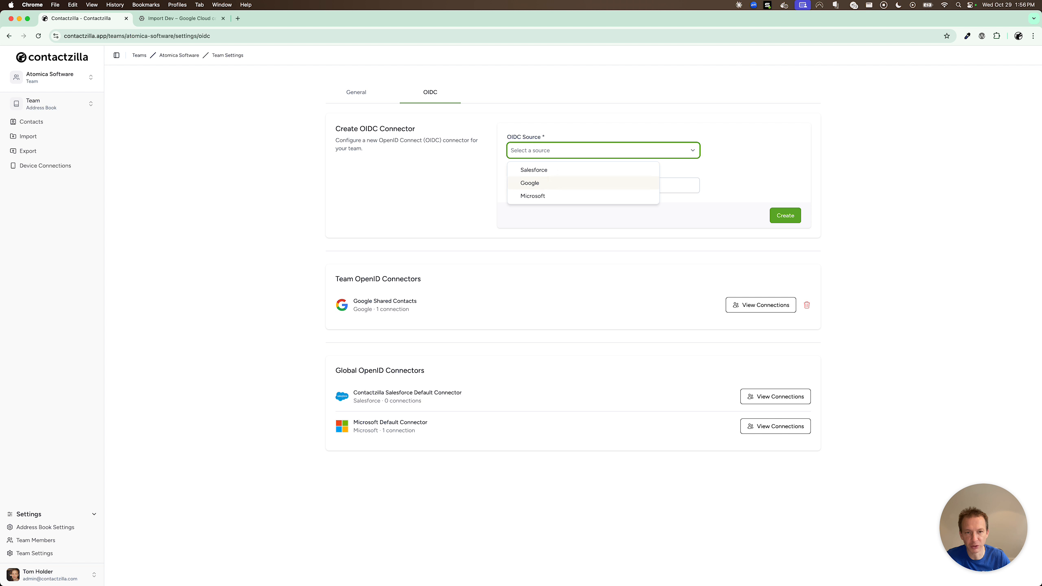
pyautogui.click(535, 182)
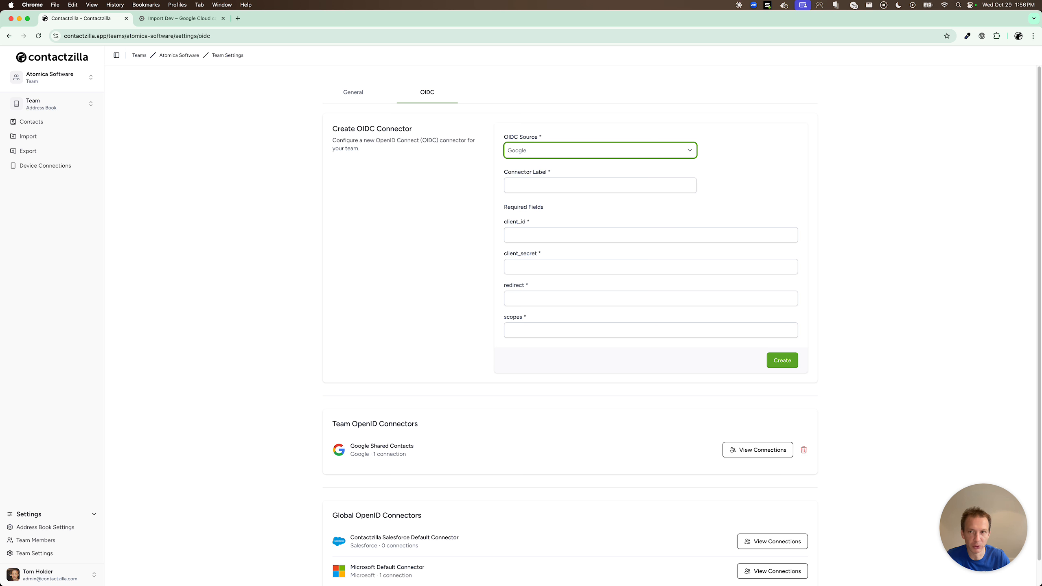
pyautogui.click(195, 19)
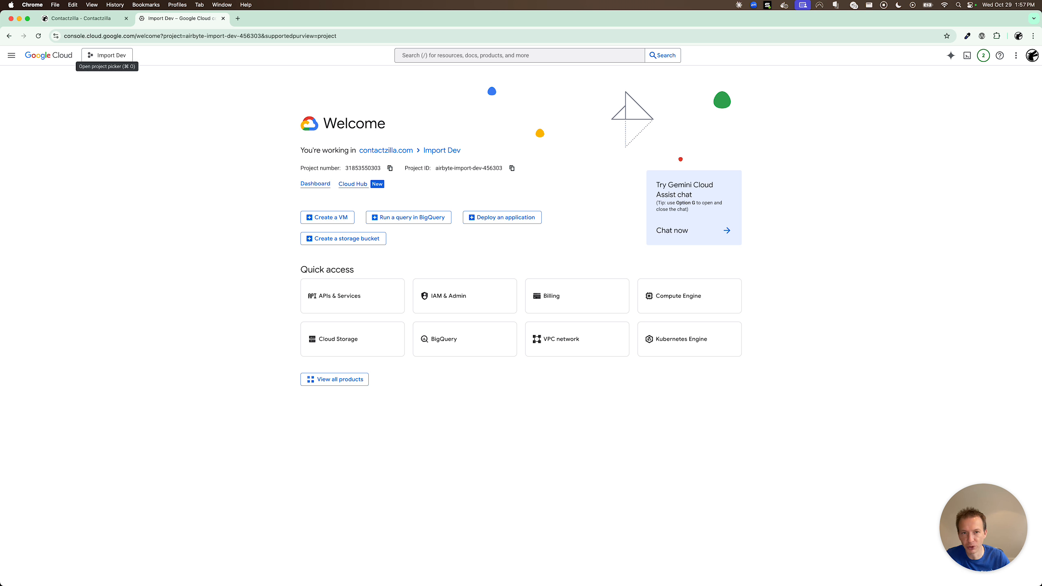
# Create a Google Cloud project named 'Google Directory Users' and dismiss the notifications.
pyautogui.click(108, 55)
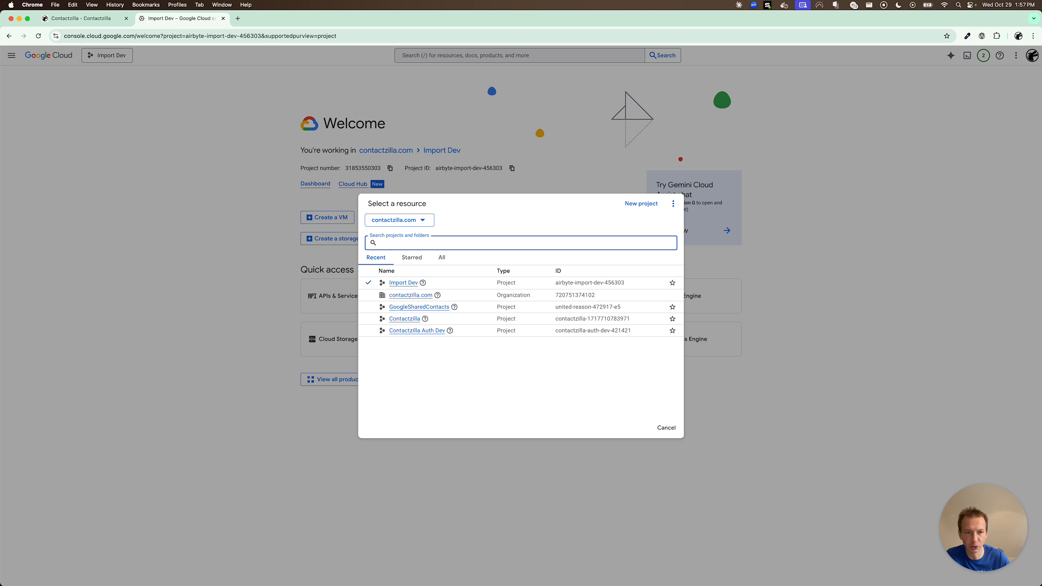
pyautogui.click(641, 203)
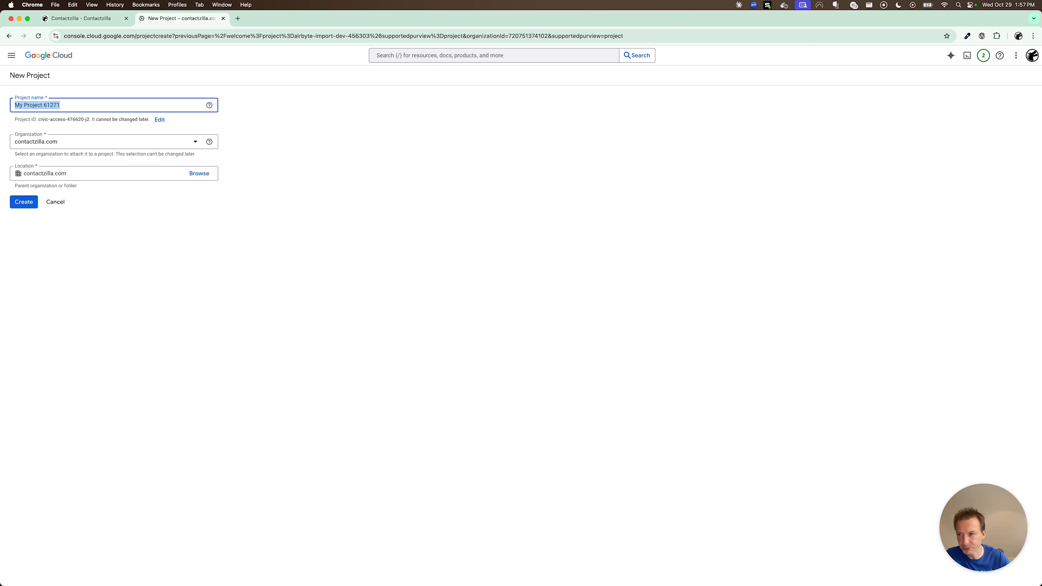
pyautogui.write('Google Directory Users')
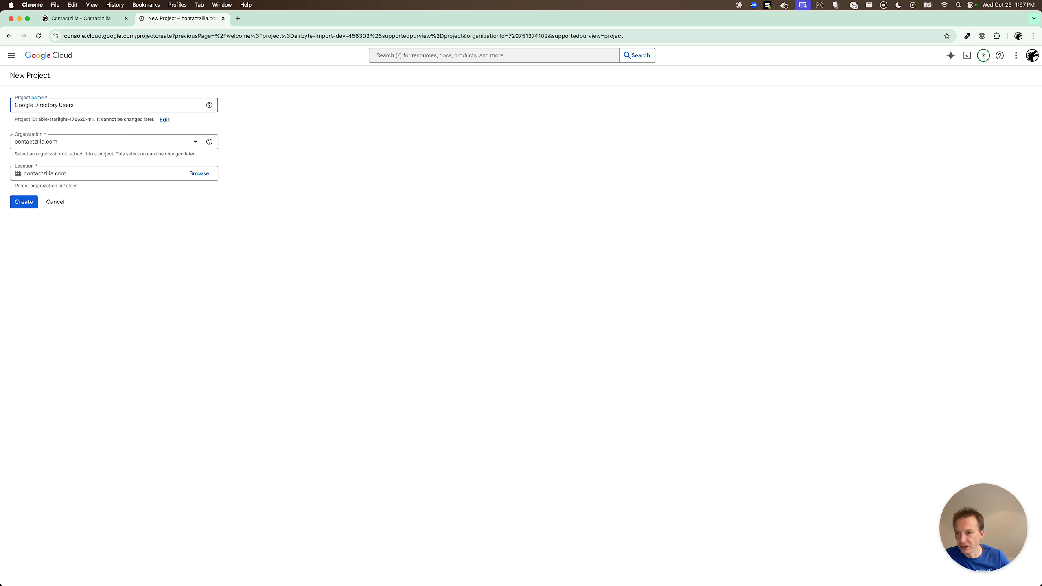
pyautogui.click(23, 201)
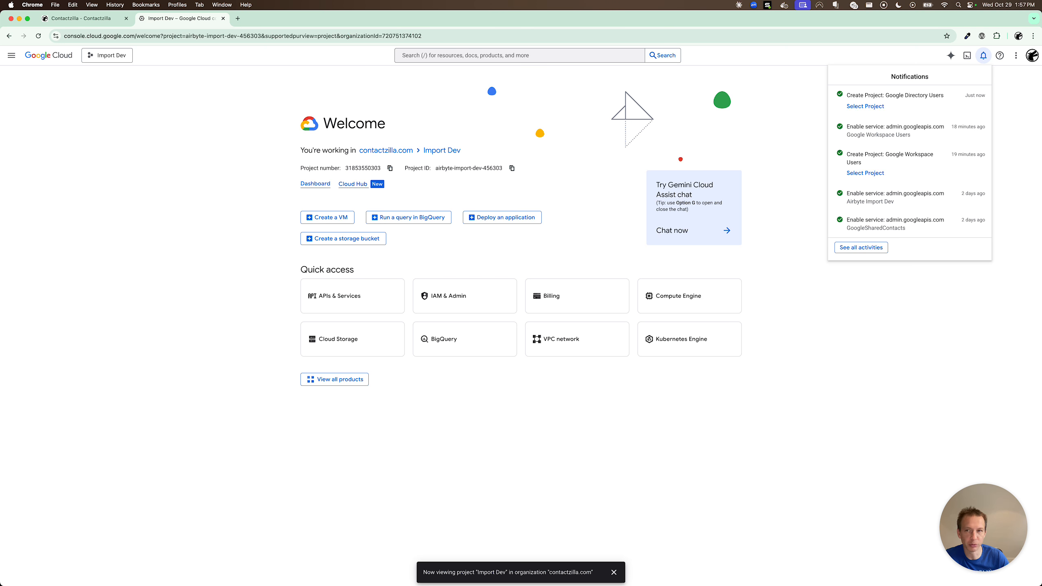
pyautogui.click(133, 98)
# Switch to the Google Directory Users project and go to its APIs & Services dashboard.
pyautogui.click(107, 55)
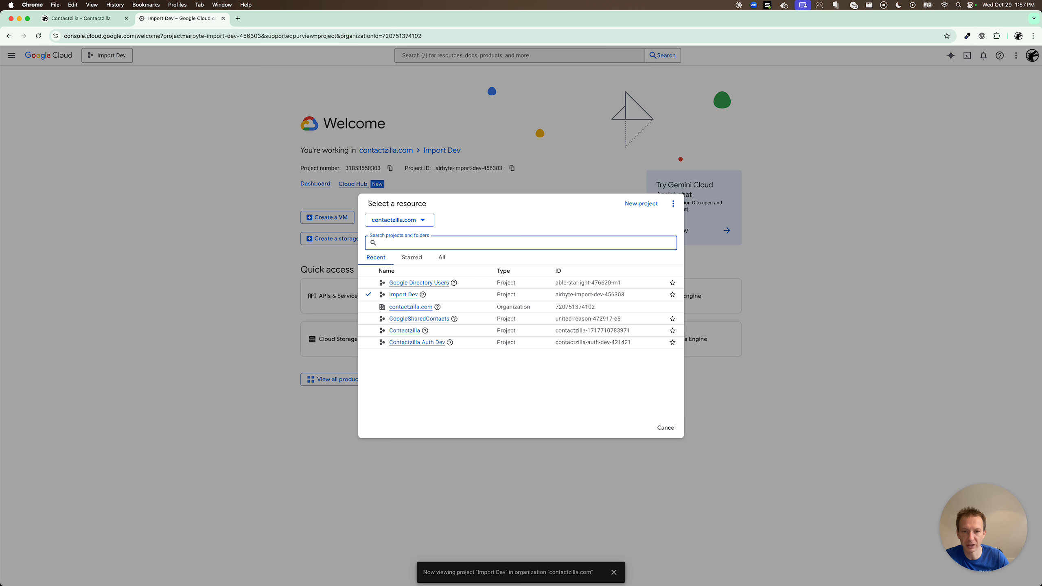
pyautogui.click(418, 282)
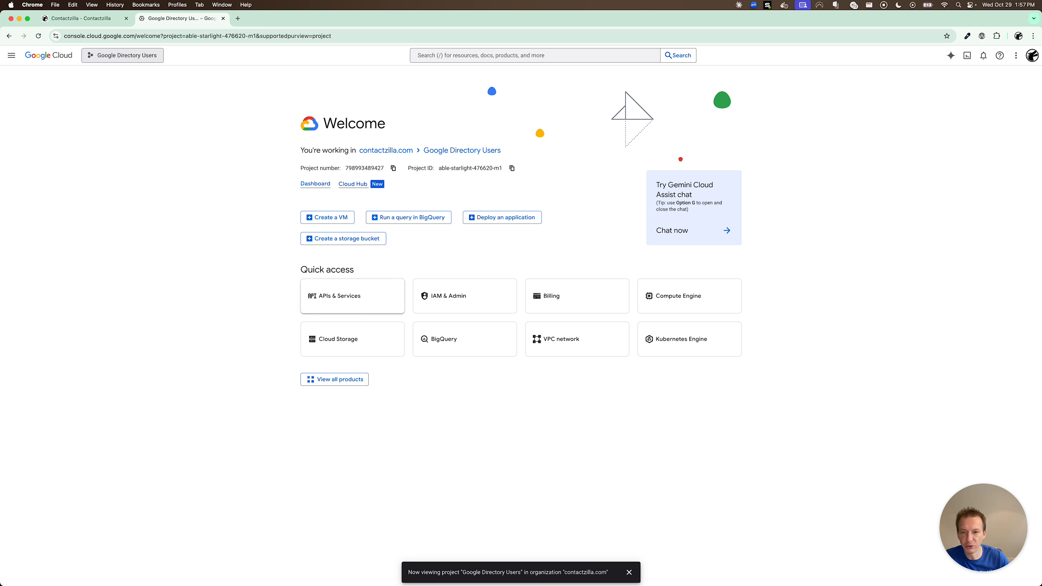
pyautogui.click(353, 299)
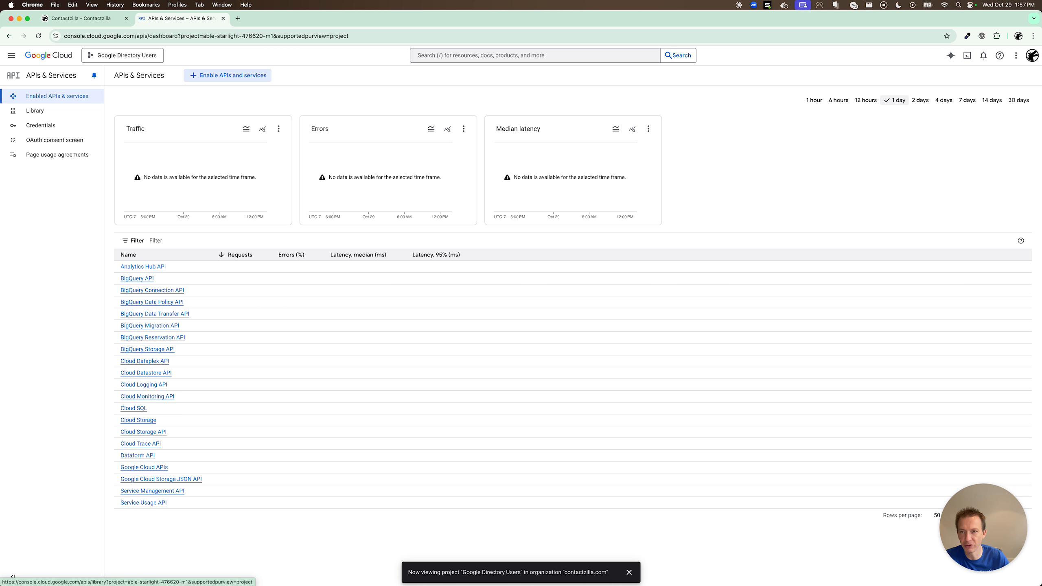
# Find the Admin SDK API under Google Workspace in the API Library and enable it.
pyautogui.click(35, 110)
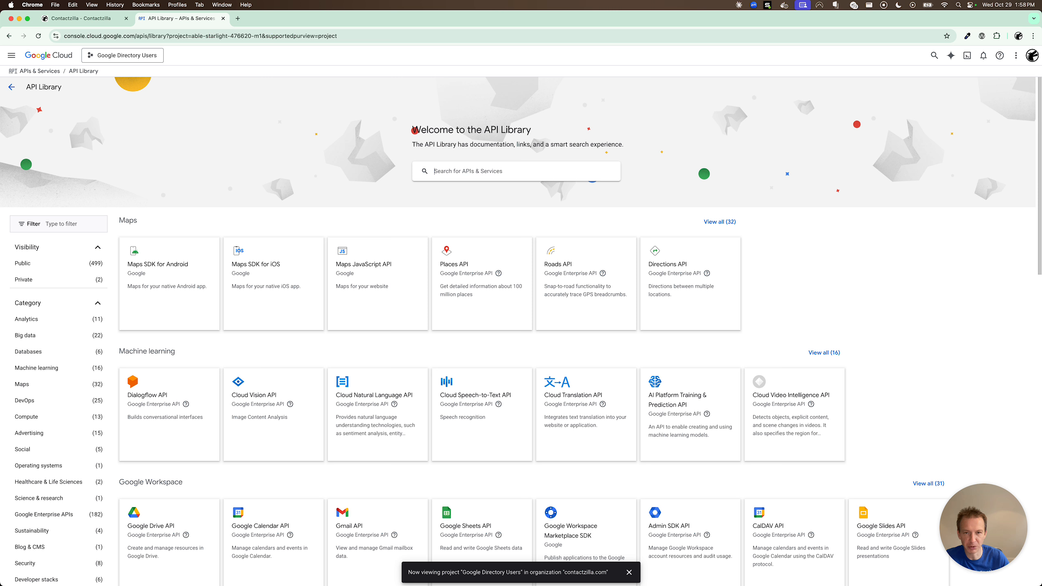
pyautogui.scroll(-1, 521, 331)
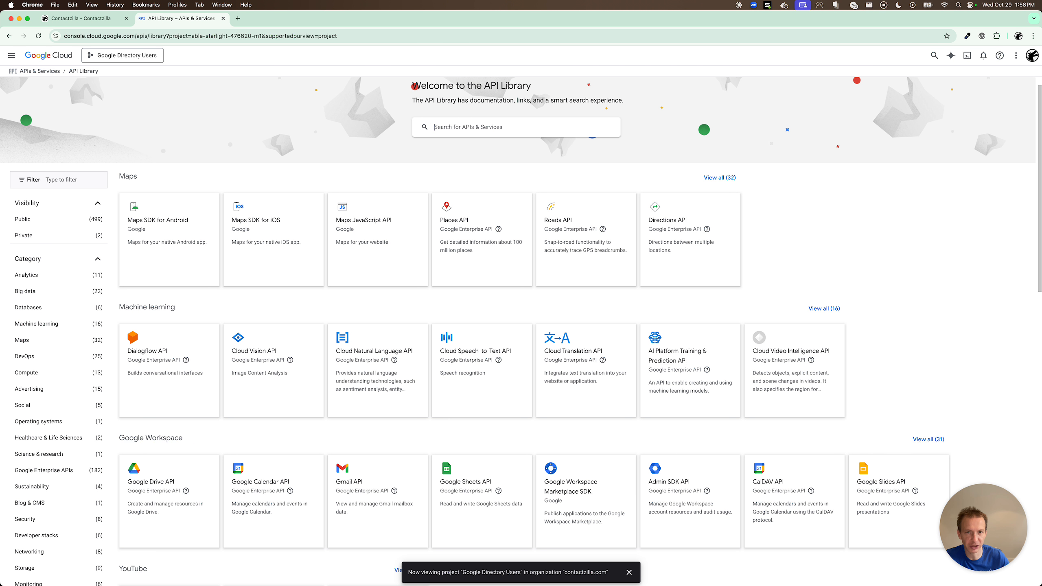
pyautogui.scroll(-2, 689, 427)
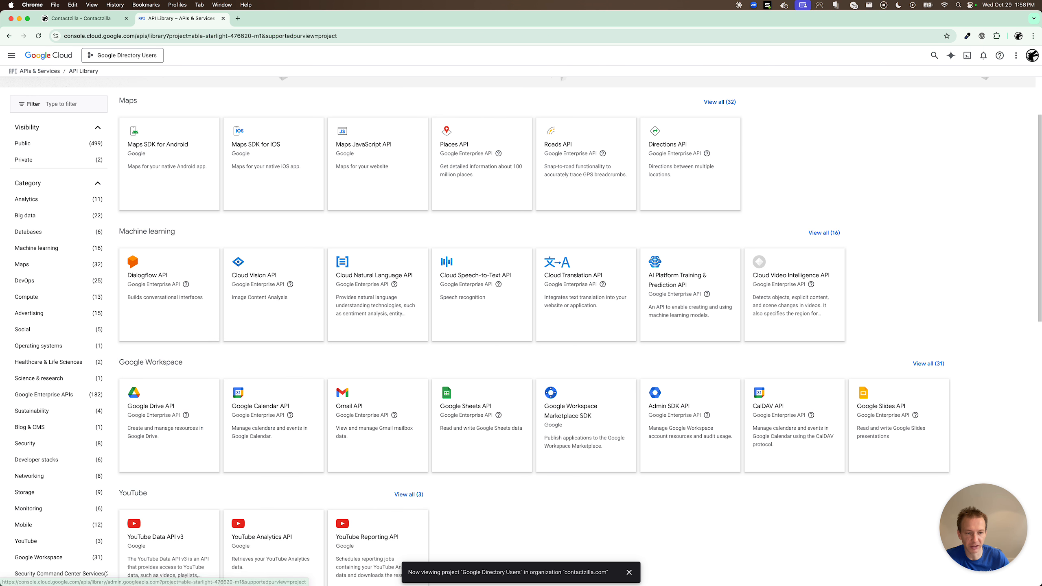
pyautogui.scroll(2, 690, 427)
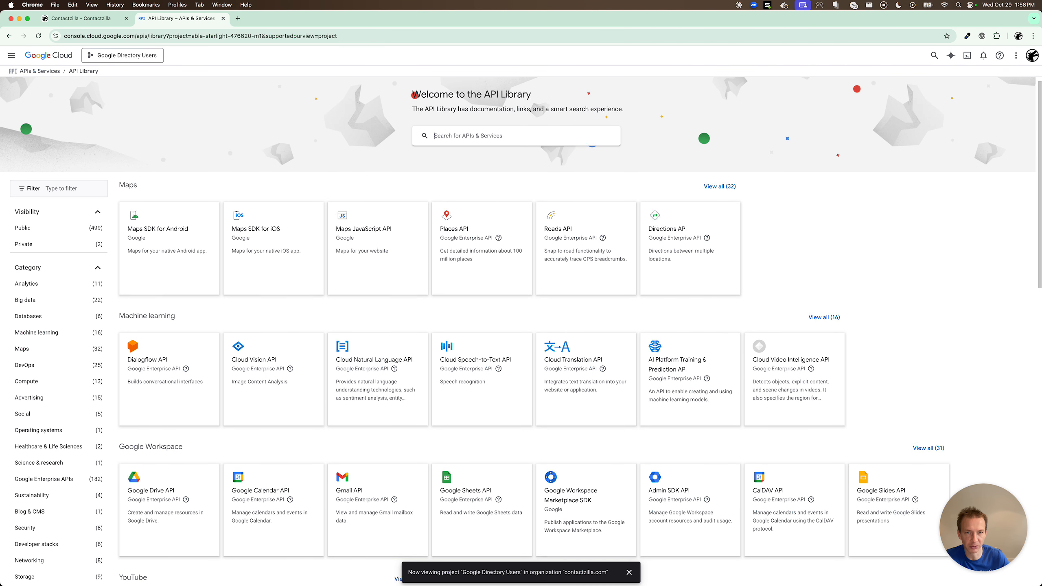
pyautogui.scroll(-2, 690, 427)
pyautogui.click(679, 425)
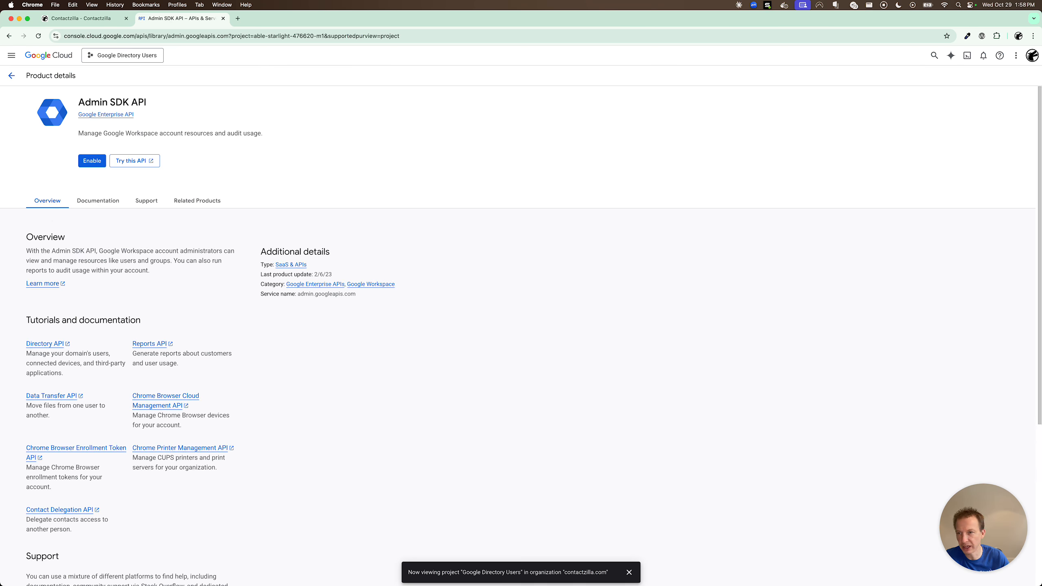
pyautogui.click(92, 160)
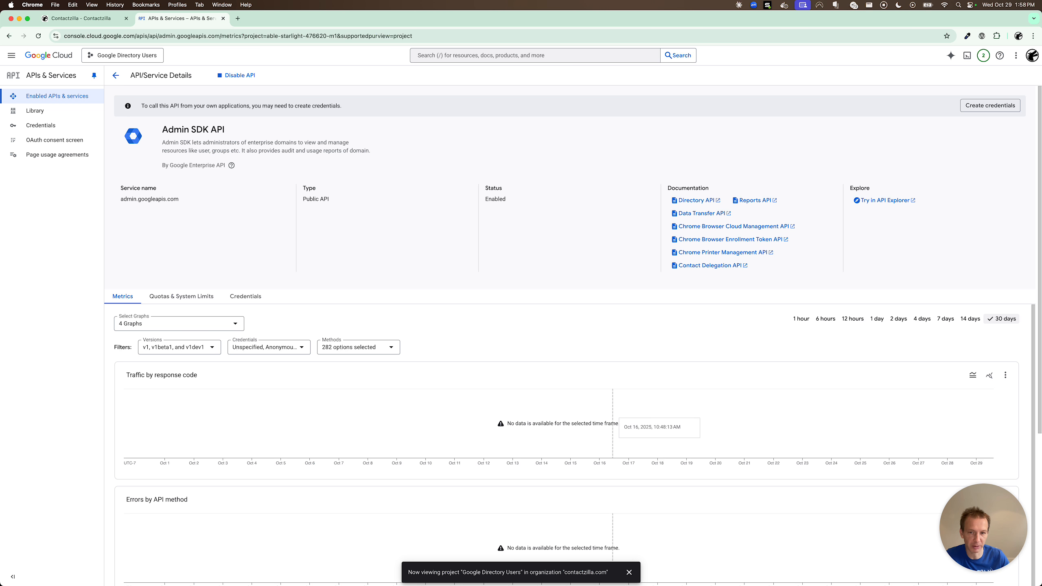
# Start the OAuth consent setup with app name 'Contactzilla Directory Users' and the admin support email.
pyautogui.click(46, 122)
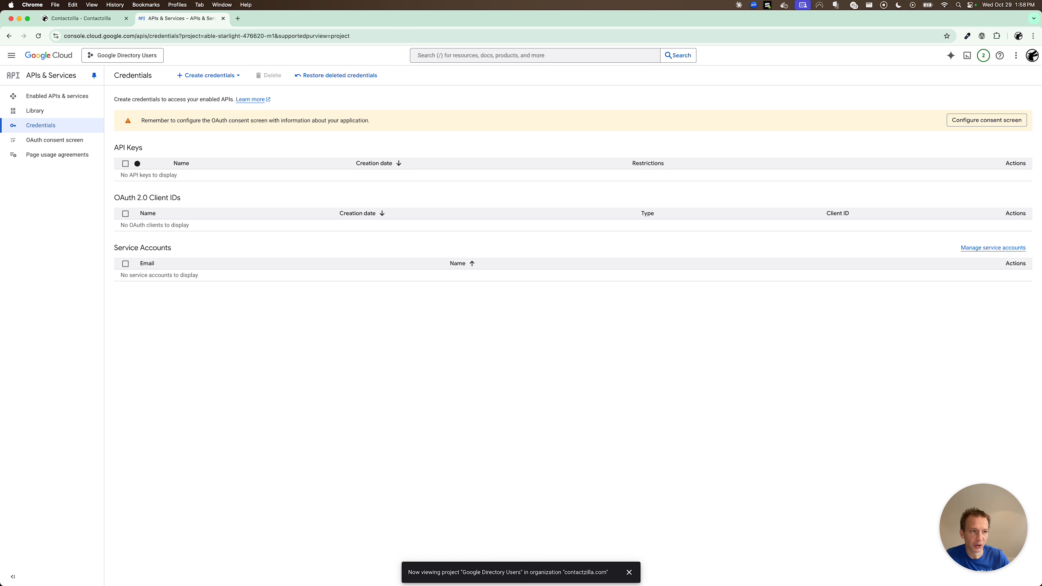
pyautogui.click(981, 120)
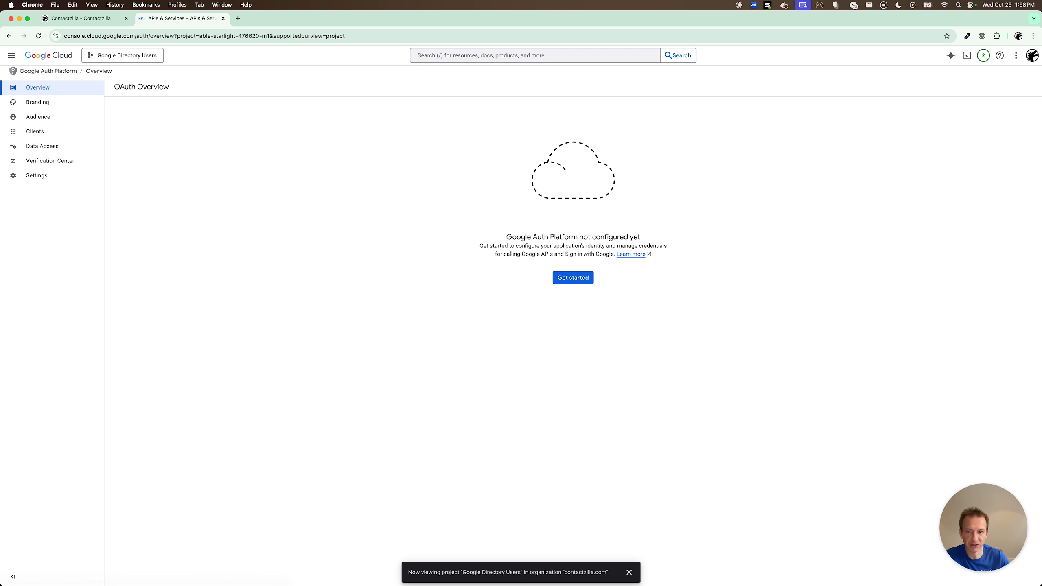
pyautogui.click(572, 277)
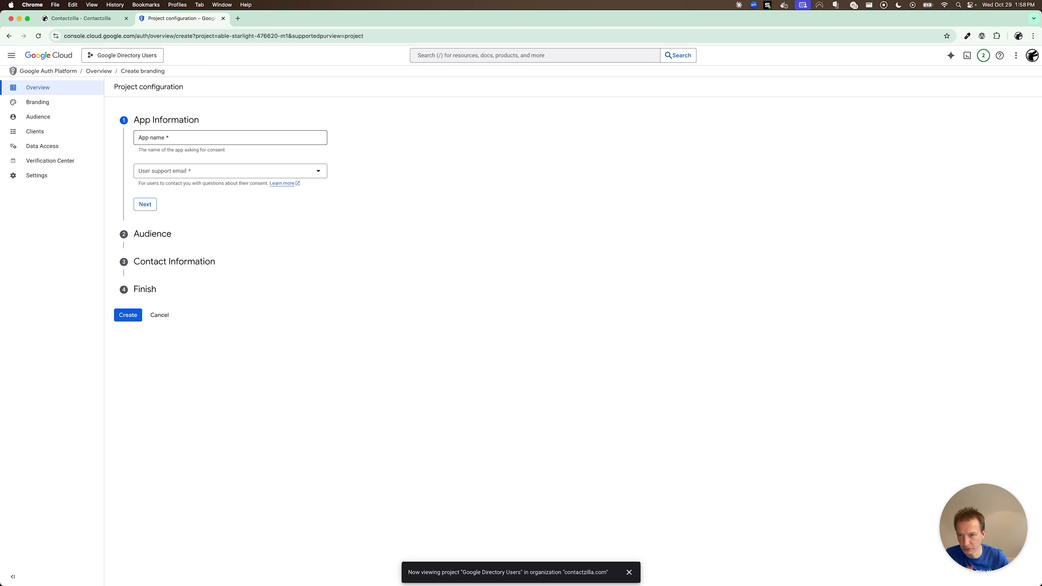
pyautogui.write('Contactzill')
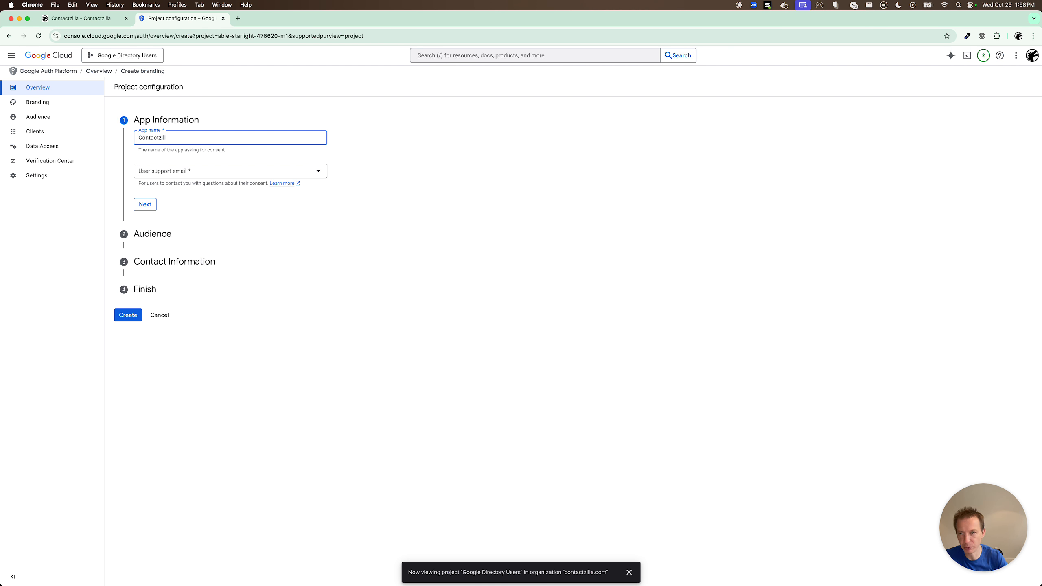
pyautogui.write('a Directory Users')
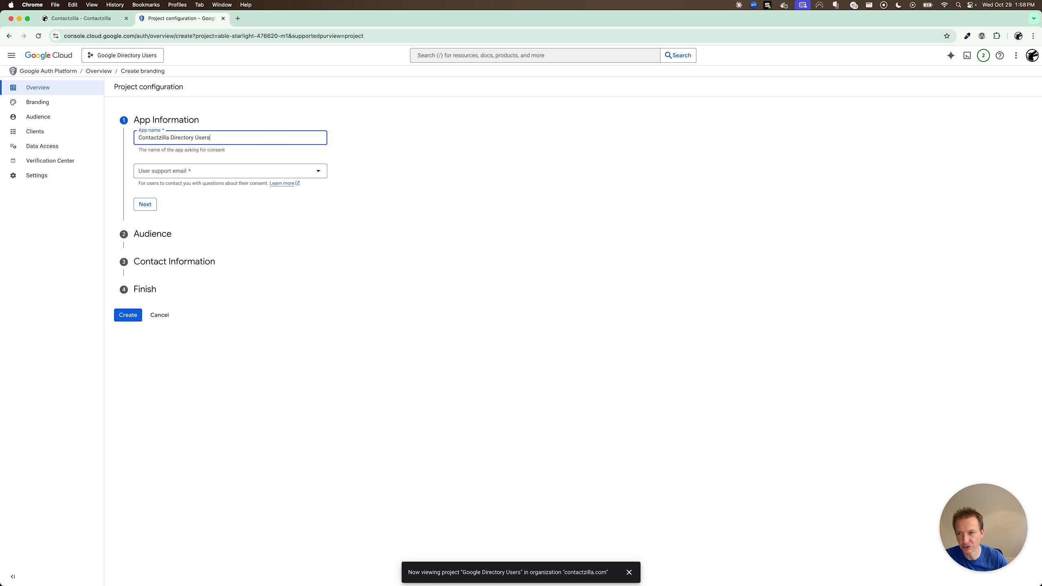
pyautogui.click(235, 170)
pyautogui.click(221, 177)
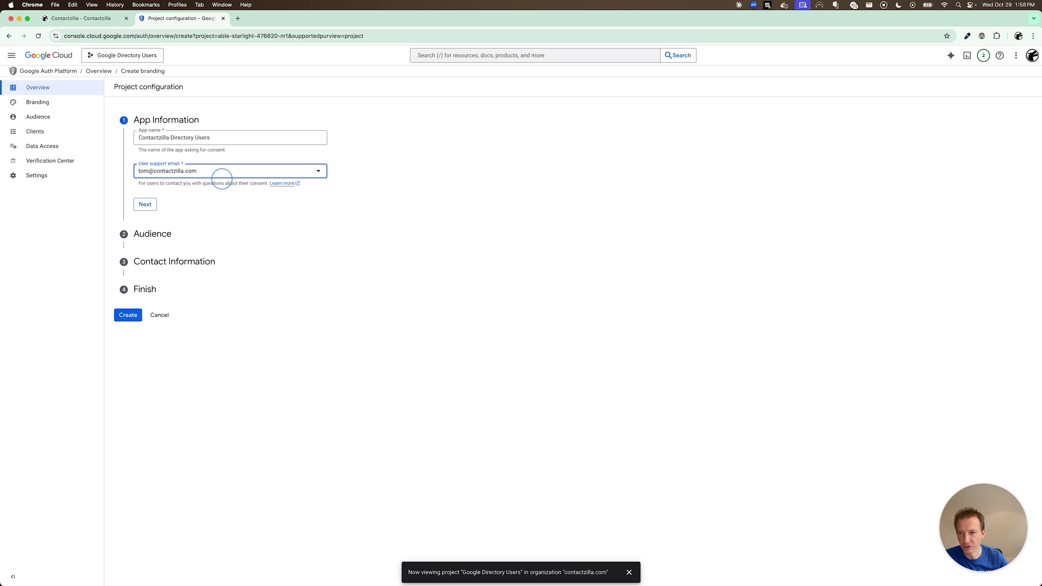
pyautogui.click(144, 204)
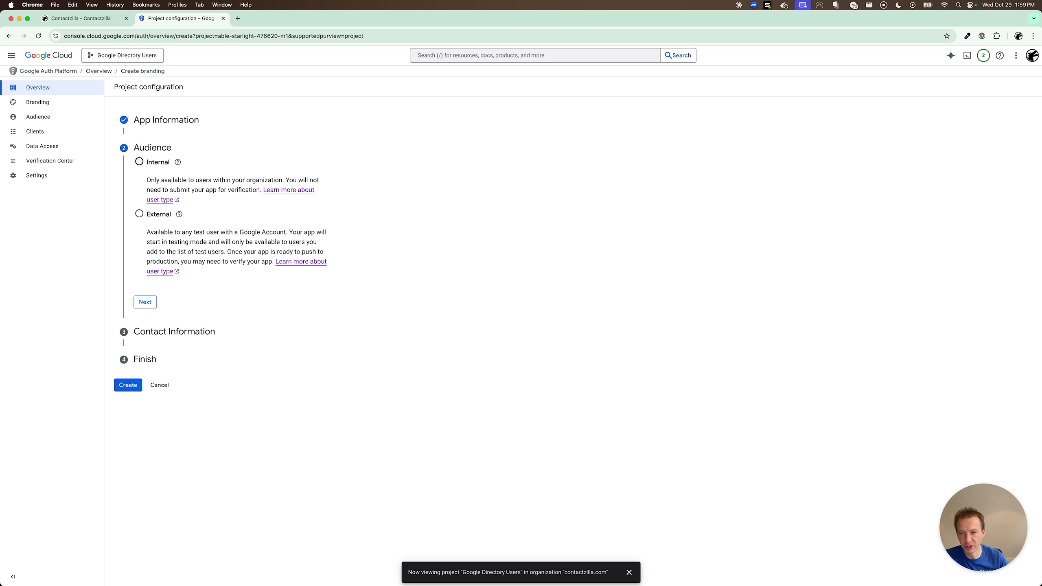
# Restrict the app to organization users, add the support contact email, accept the User Data Policy, and create it.
pyautogui.click(139, 161)
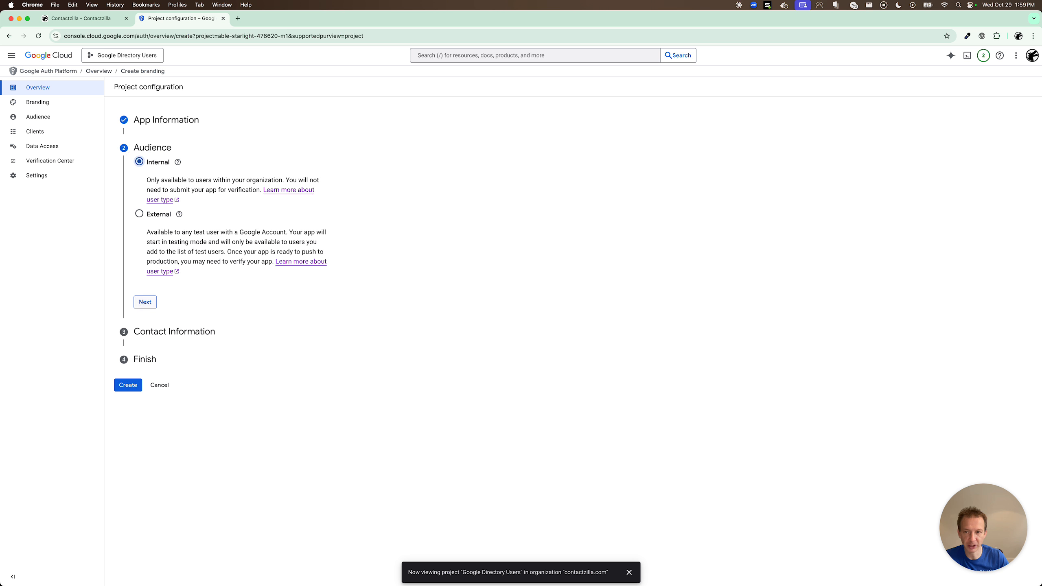
pyautogui.click(145, 302)
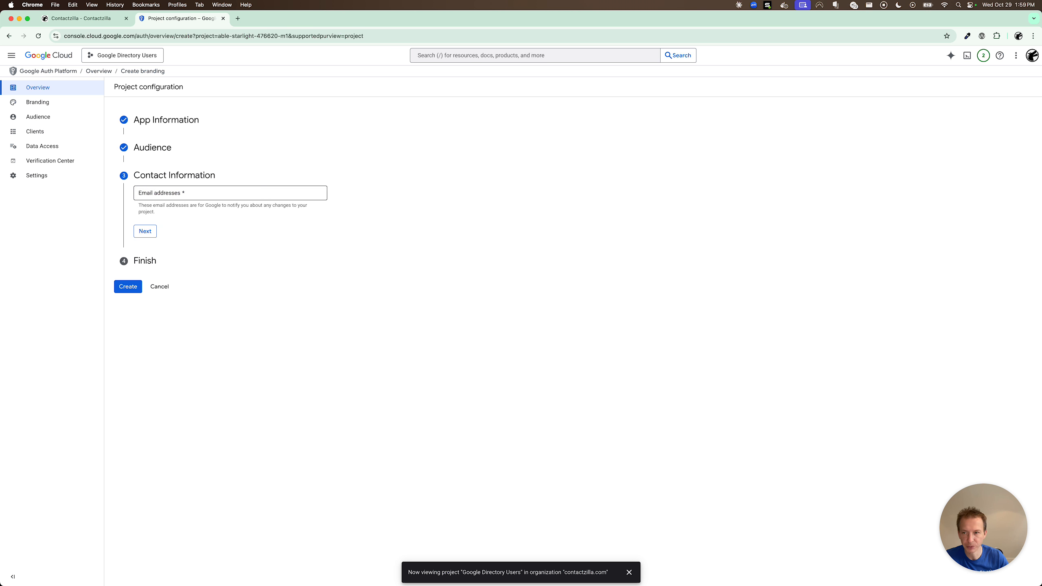
pyautogui.click(188, 193)
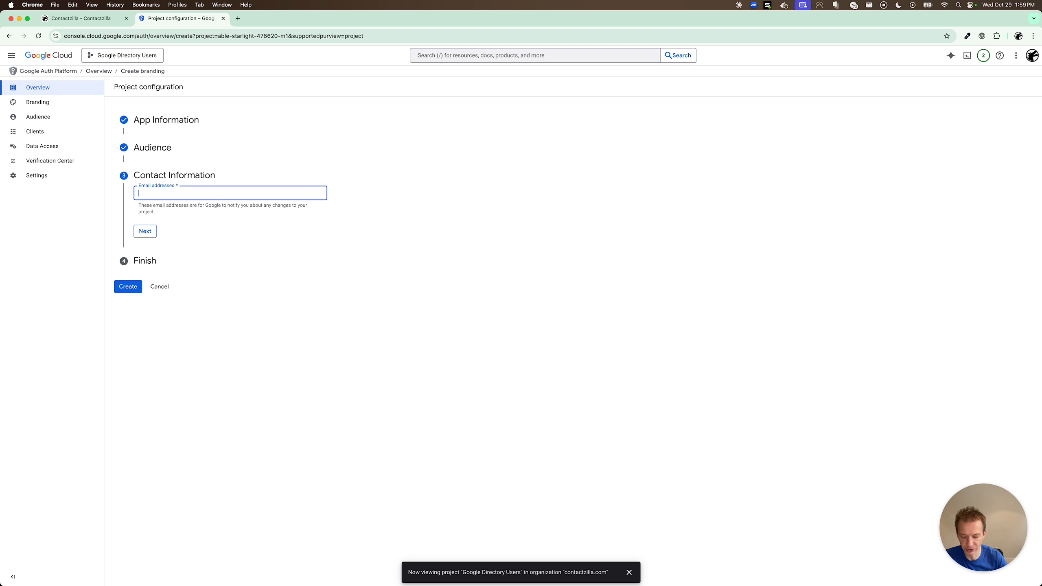
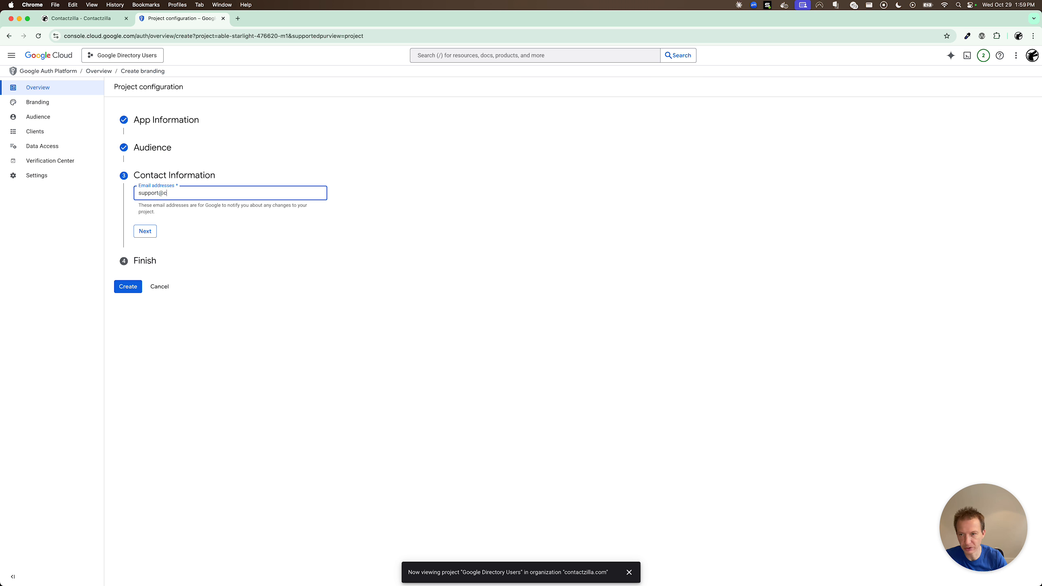
pyautogui.click(146, 234)
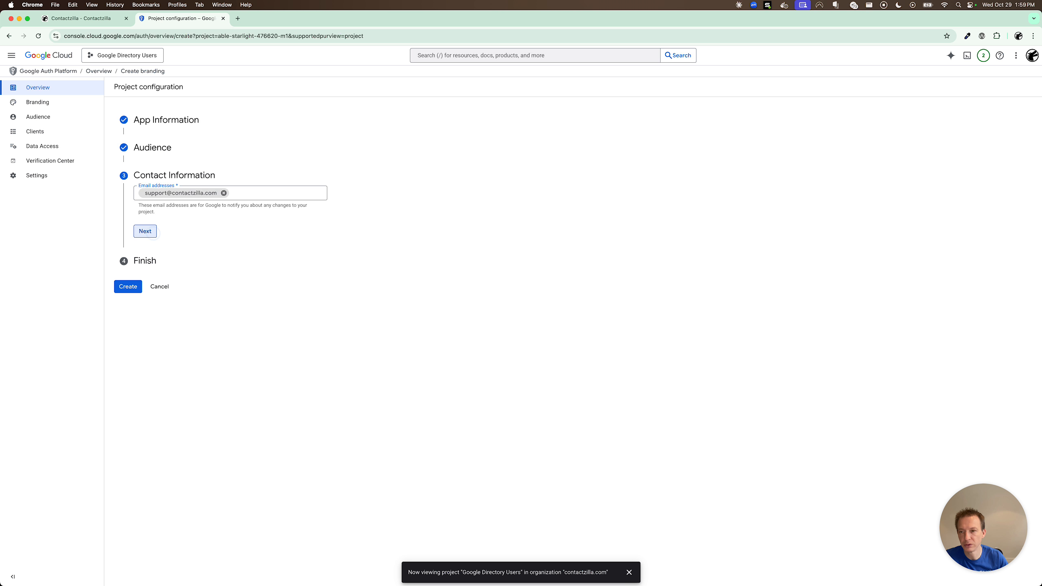
pyautogui.click(139, 216)
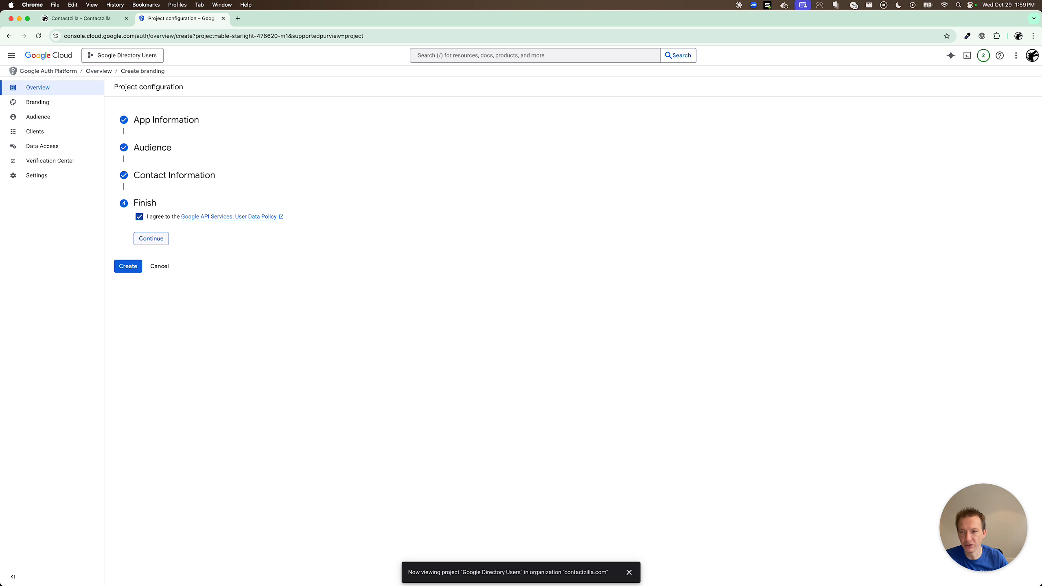
pyautogui.click(151, 238)
pyautogui.click(128, 228)
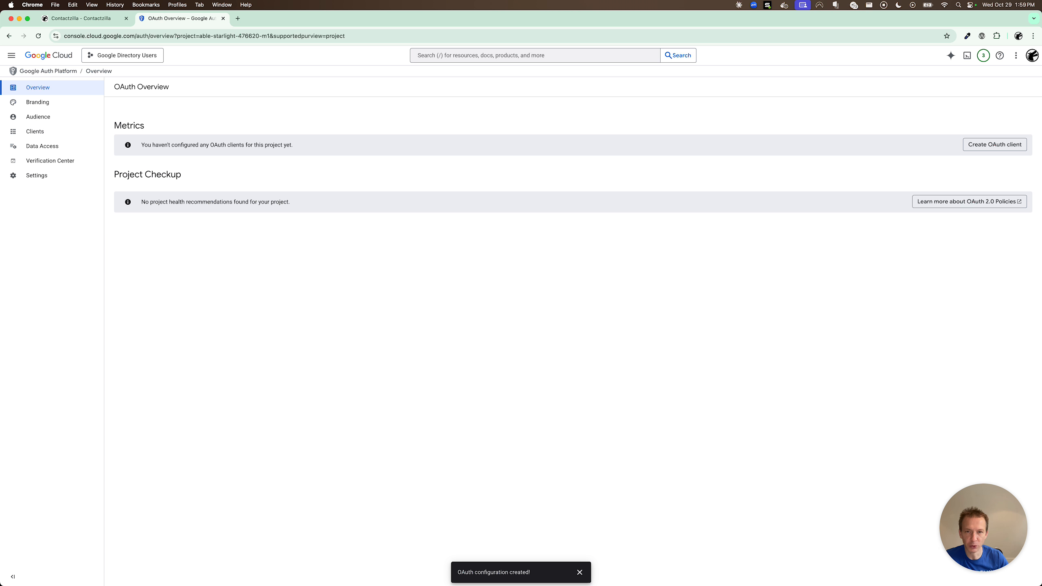
pyautogui.click(995, 145)
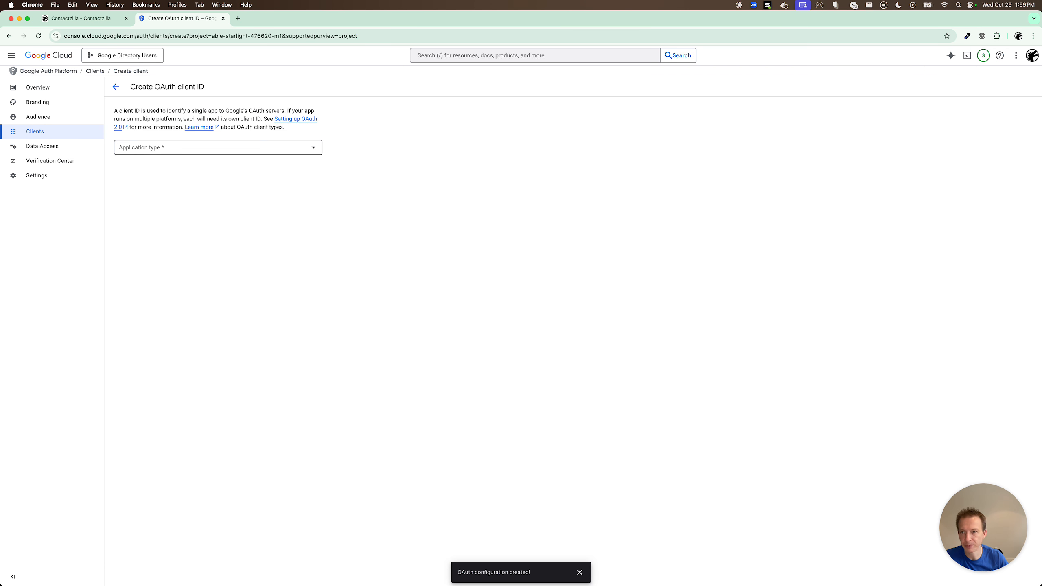
pyautogui.click(198, 146)
pyautogui.click(193, 149)
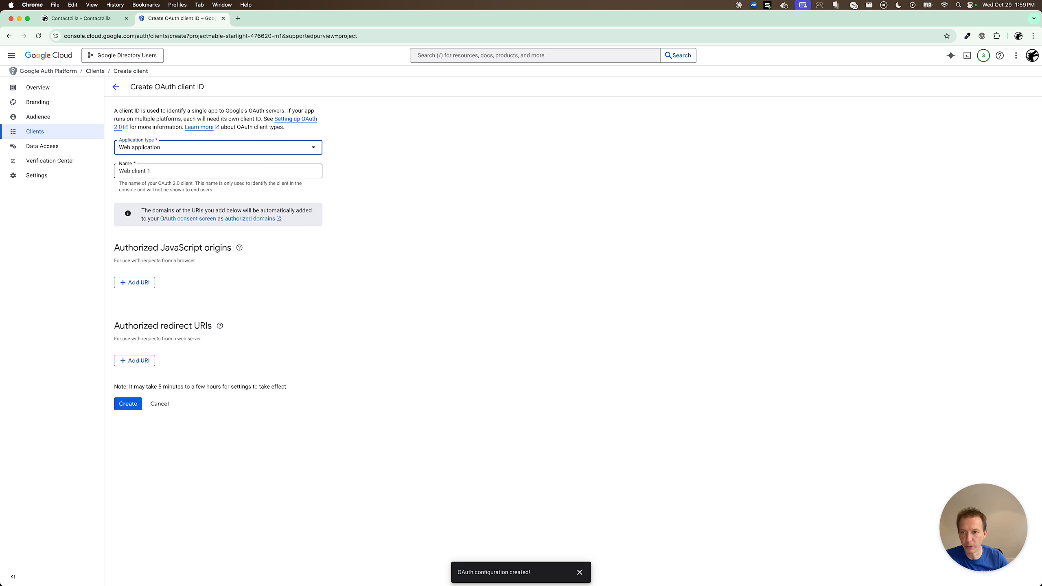
pyautogui.click(186, 170)
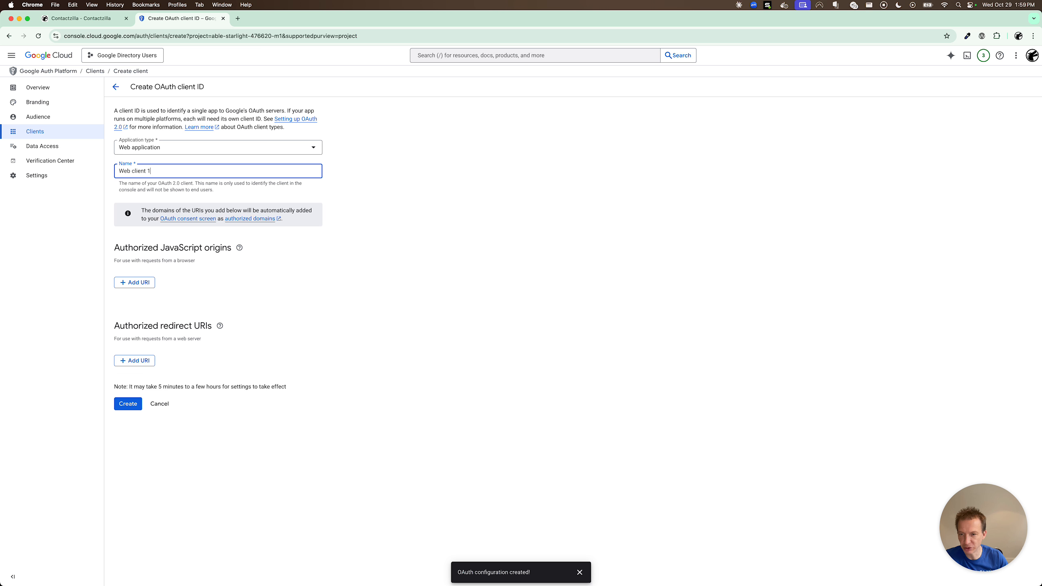
pyautogui.click(143, 362)
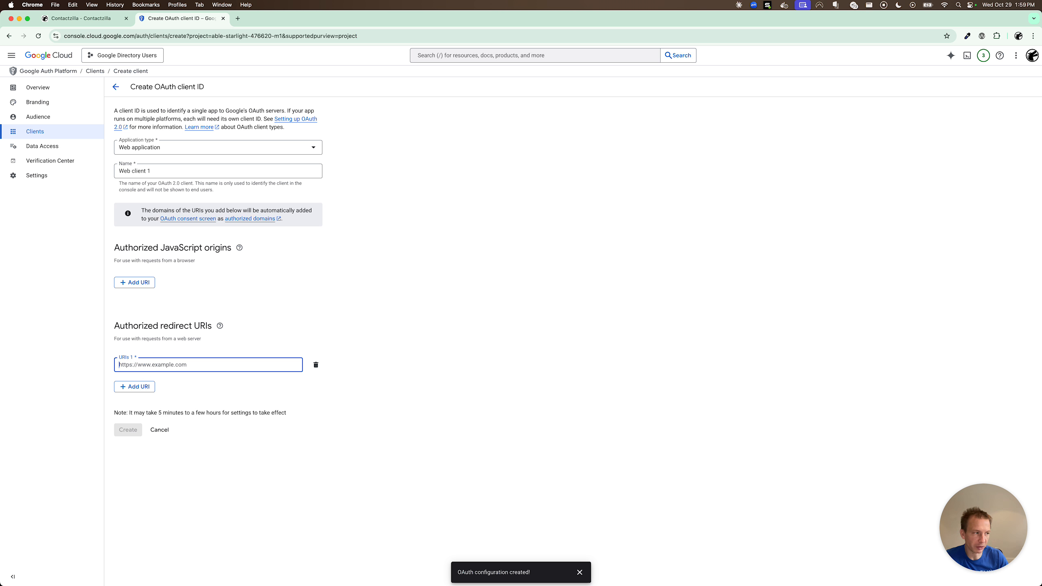
pyautogui.press('super+Tab')
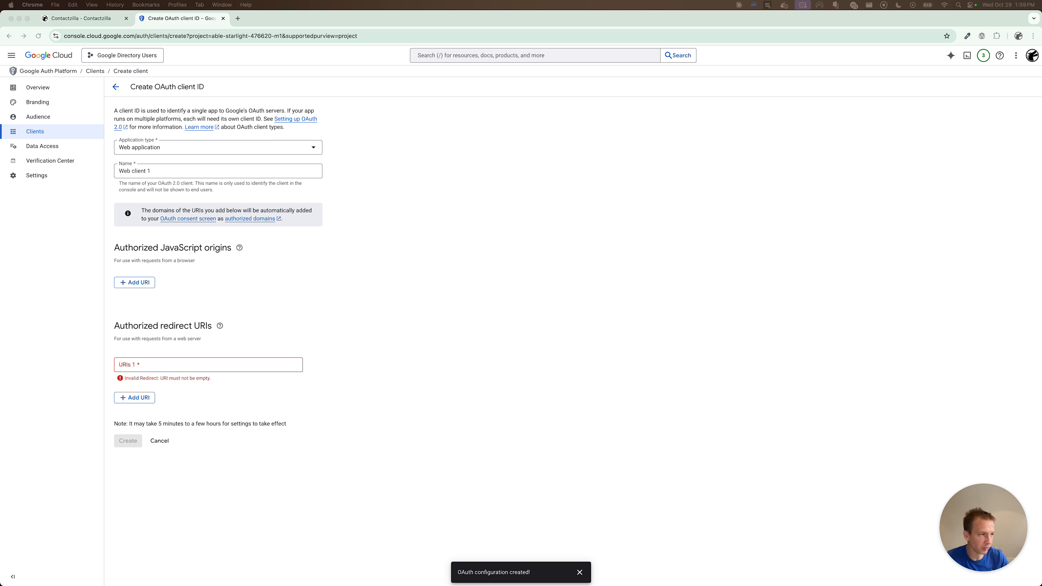
pyautogui.click(225, 364)
pyautogui.write('https://contactzilla.app/oauth2/google/callback')
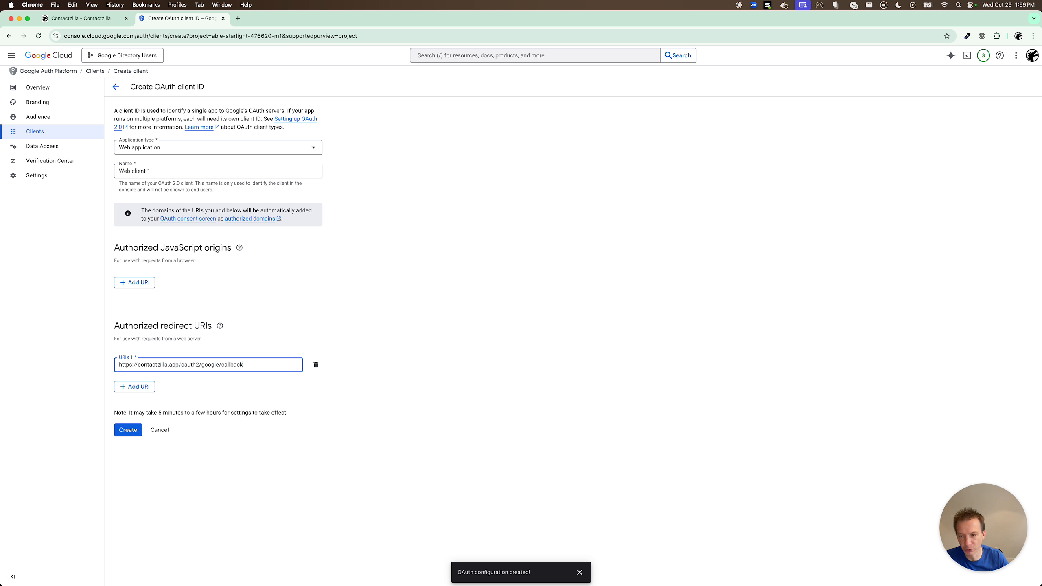
pyautogui.click(128, 430)
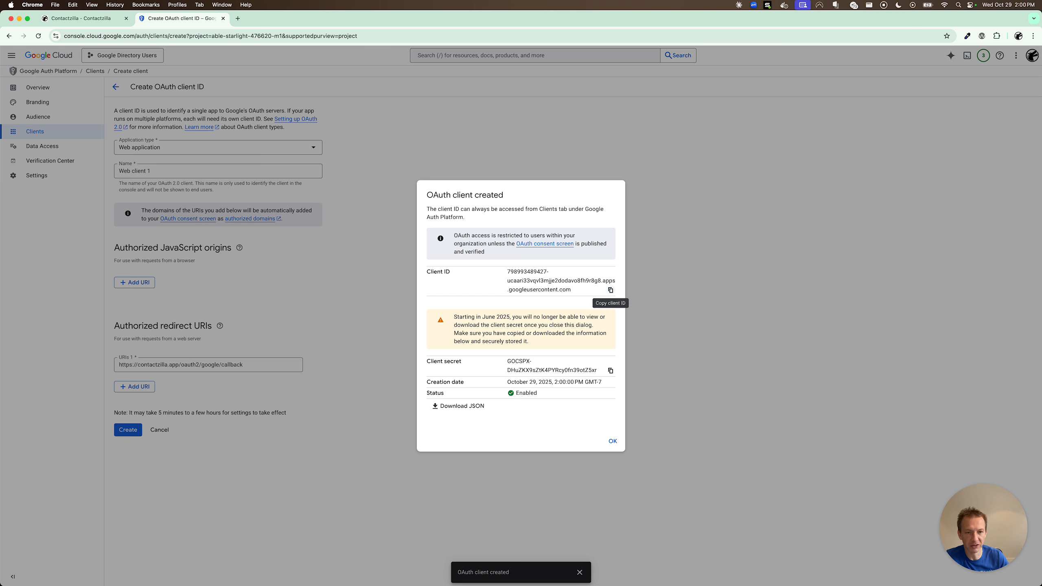
# Copy the Google client ID and client secret into Contactzilla's client_id and client_secret fields.
pyautogui.click(610, 289)
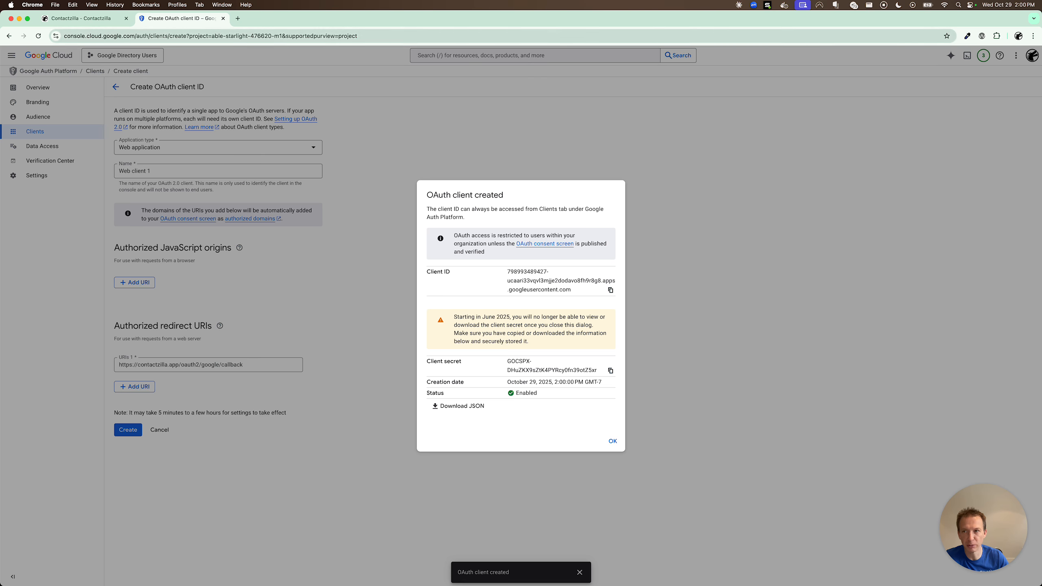
pyautogui.click(82, 21)
pyautogui.click(539, 234)
pyautogui.press('super+v')
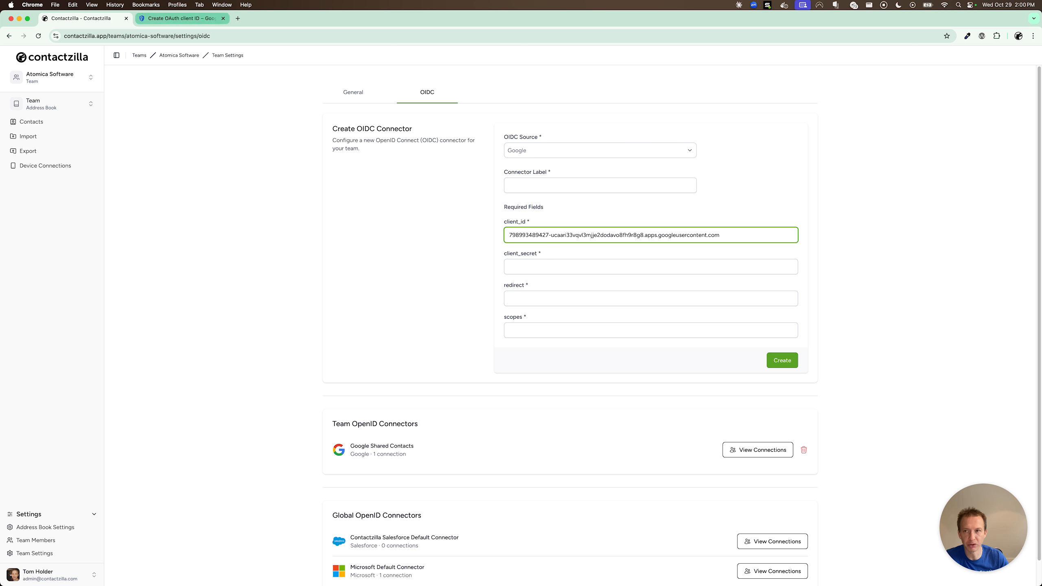
pyautogui.click(168, 19)
pyautogui.click(610, 370)
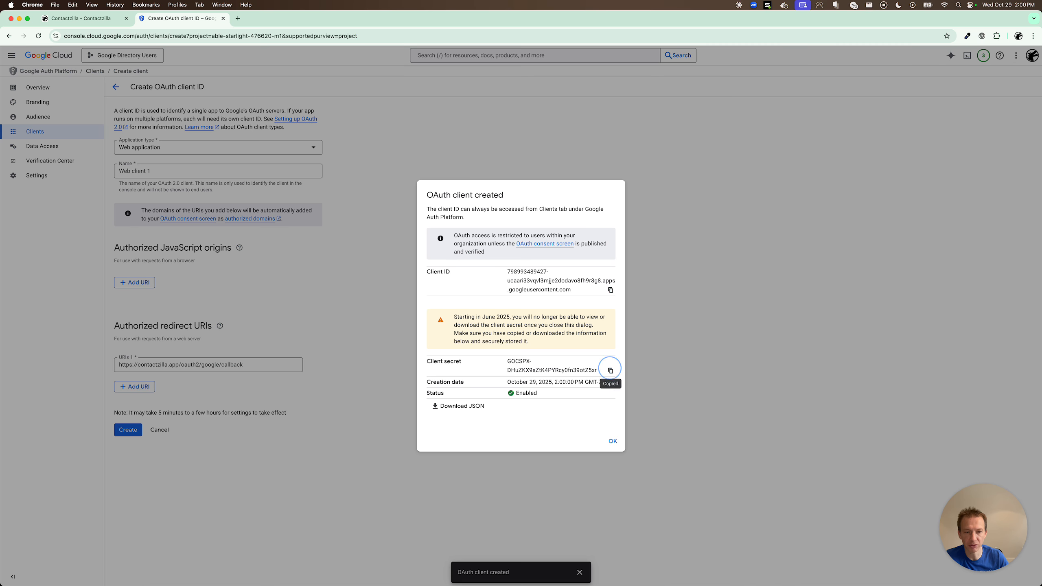
pyautogui.click(100, 20)
pyautogui.click(574, 261)
pyautogui.press('super+v')
# Set the connector label to Google Admin SDK, paste the callback URL into redirect, and close the client summary.
pyautogui.click(517, 185)
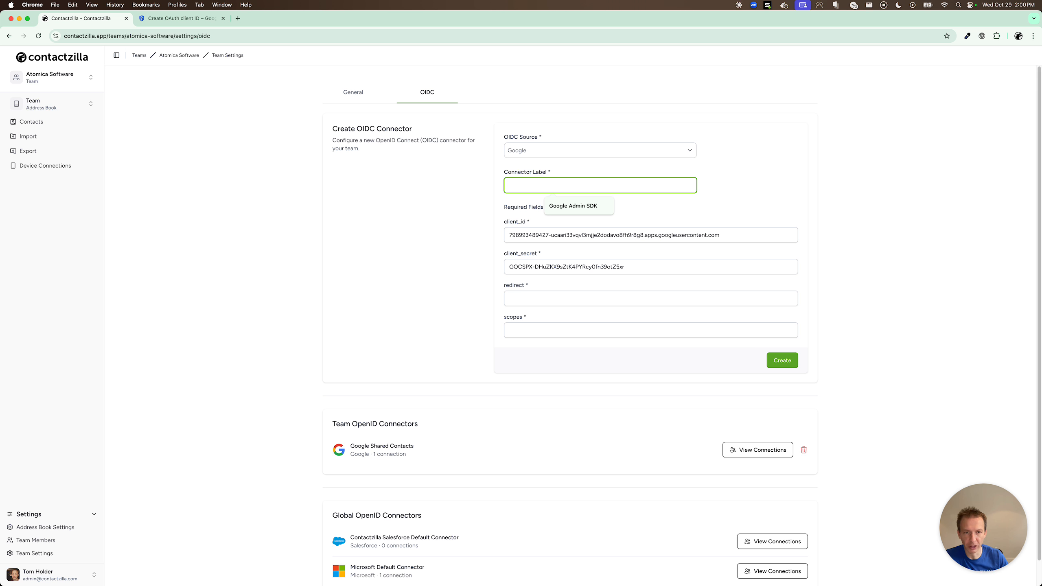
pyautogui.press('Down')
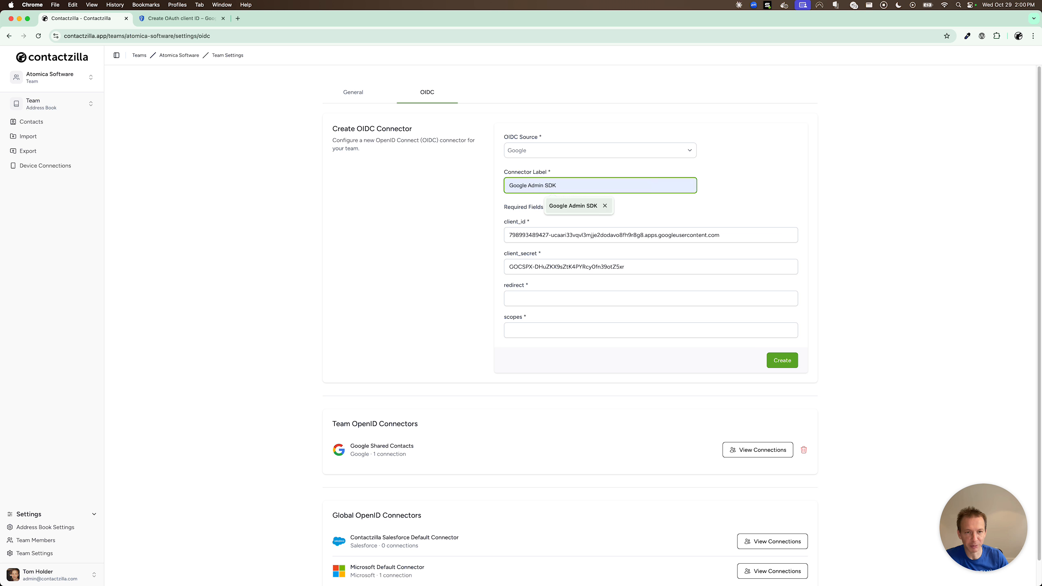
pyautogui.click(574, 205)
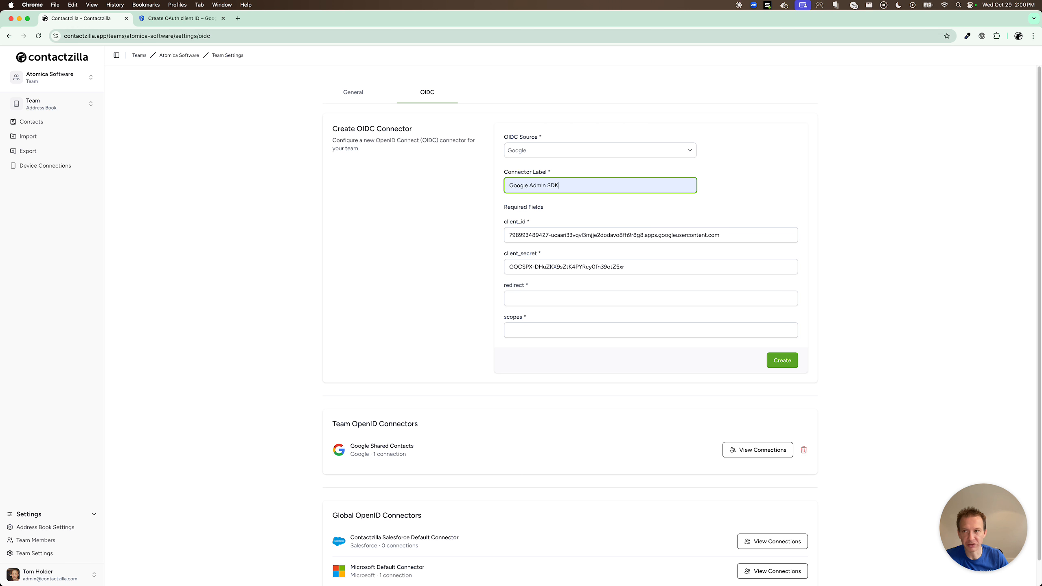
pyautogui.click(180, 18)
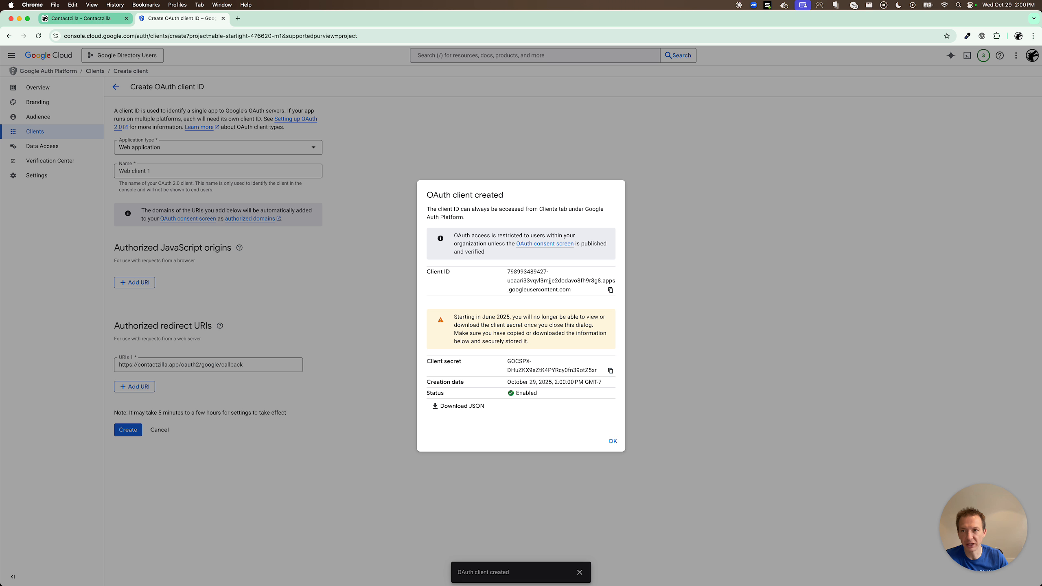
pyautogui.click(82, 17)
pyautogui.click(574, 298)
pyautogui.press('super+v')
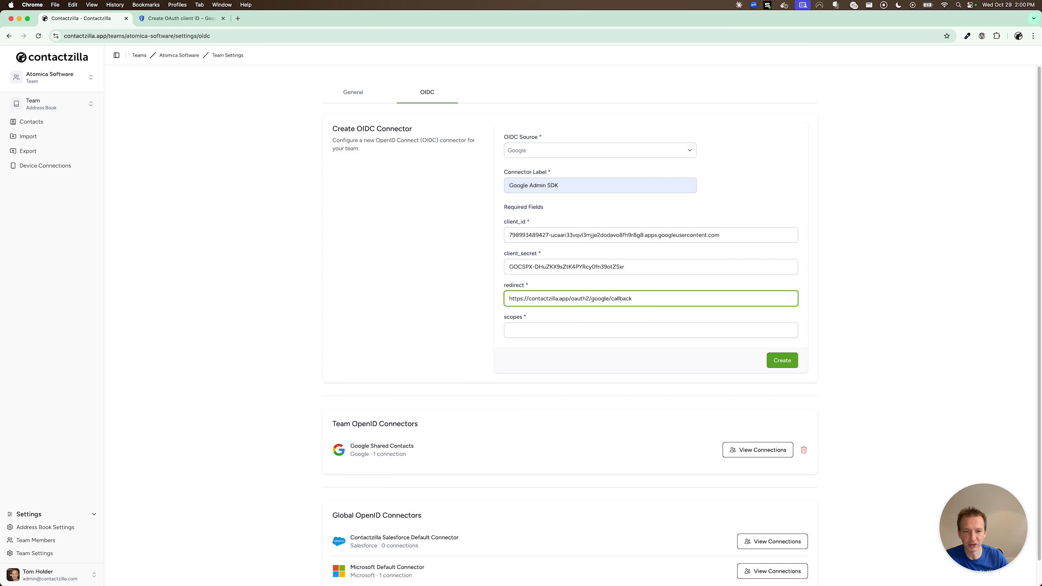
pyautogui.click(180, 18)
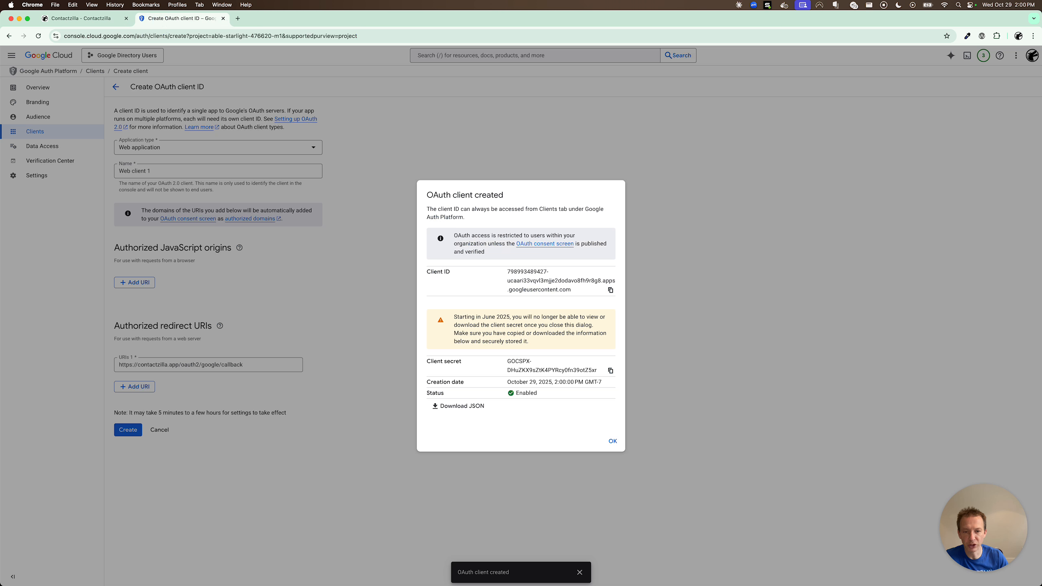
pyautogui.click(613, 441)
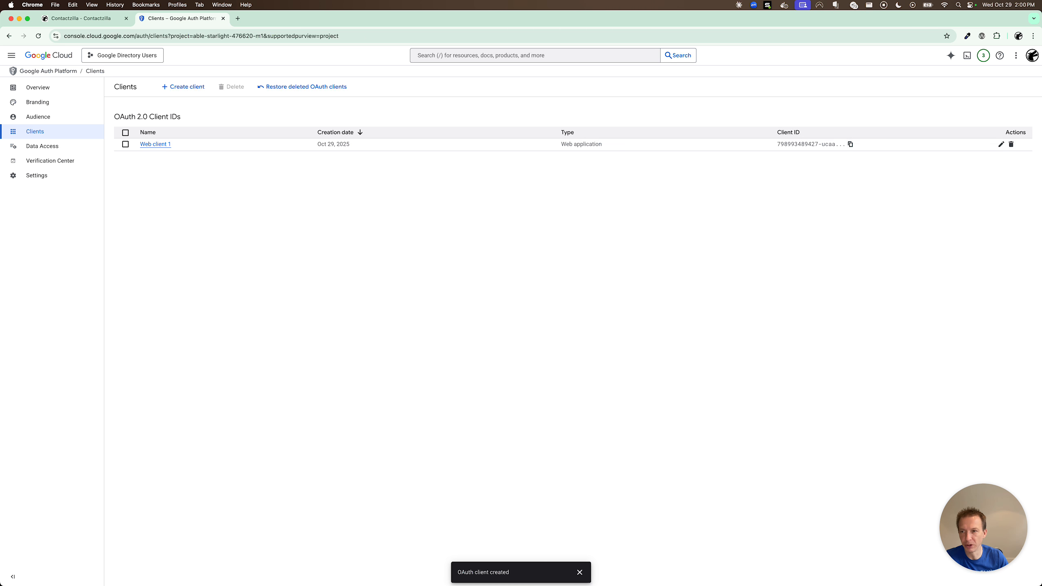
# Bring up the Data Access scope list and filter it for 'user'.
pyautogui.click(41, 146)
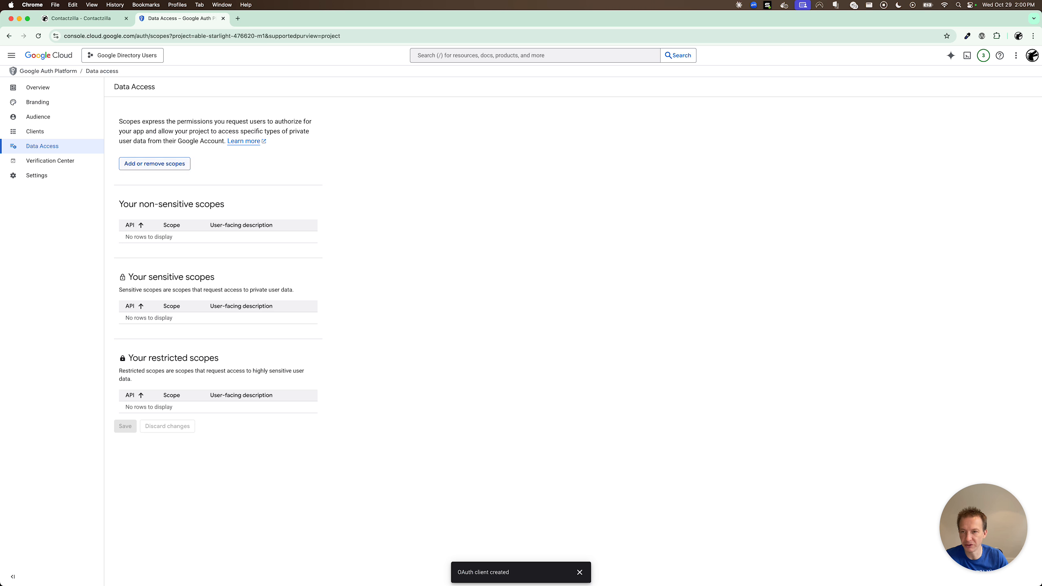
pyautogui.click(154, 163)
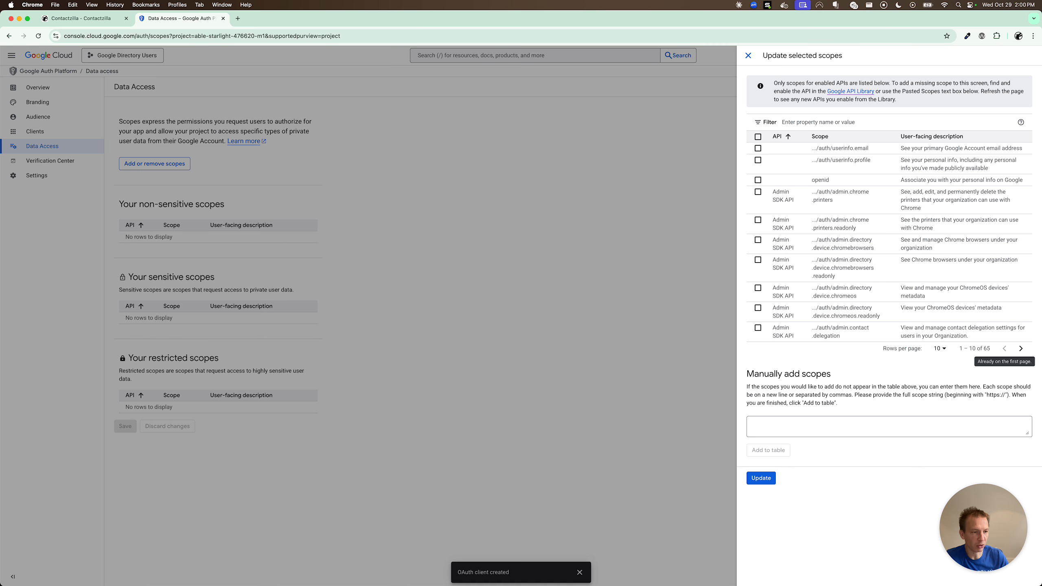
pyautogui.click(1021, 348)
pyautogui.click(1004, 356)
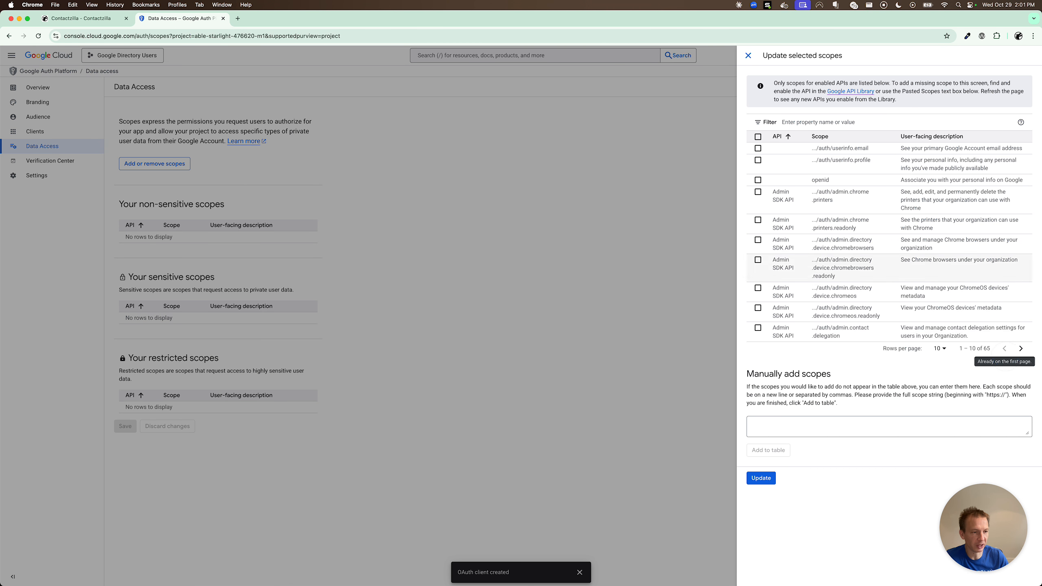
pyautogui.click(830, 121)
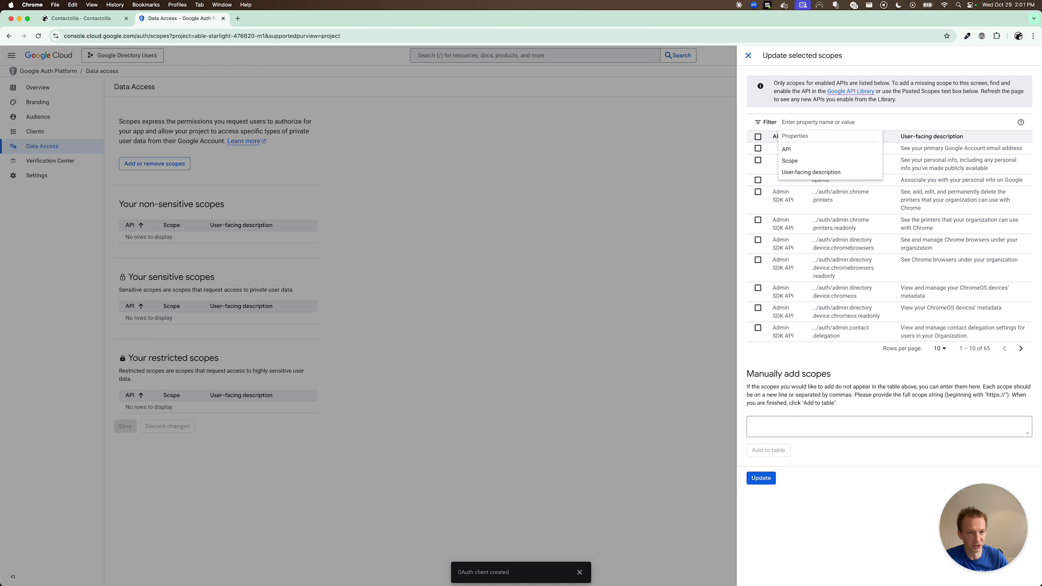
pyautogui.write('user')
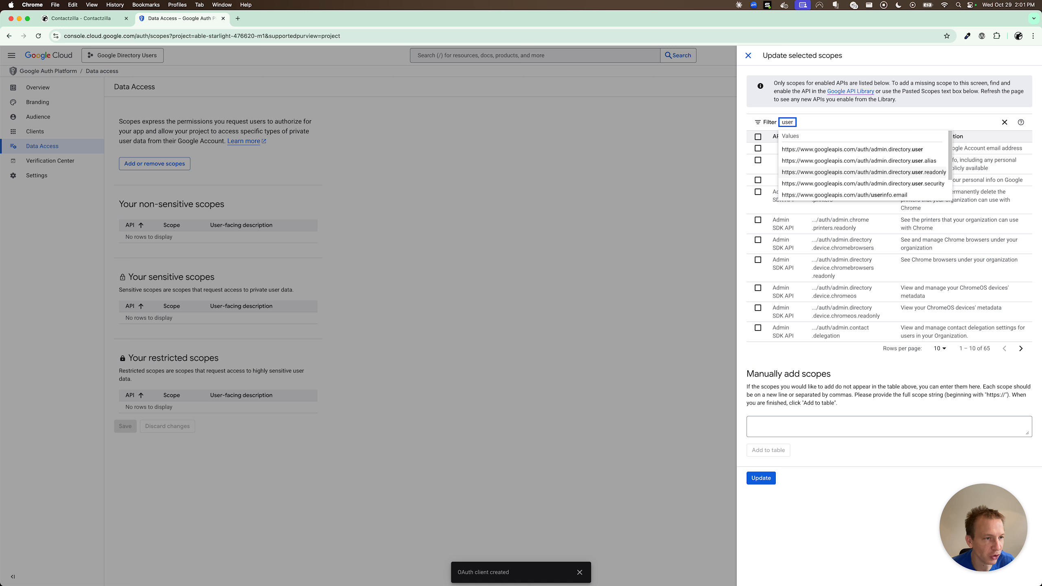
# Add the admin.directory.user.readonly scope, save the changes, and go back to Contactzilla.
pyautogui.click(935, 172)
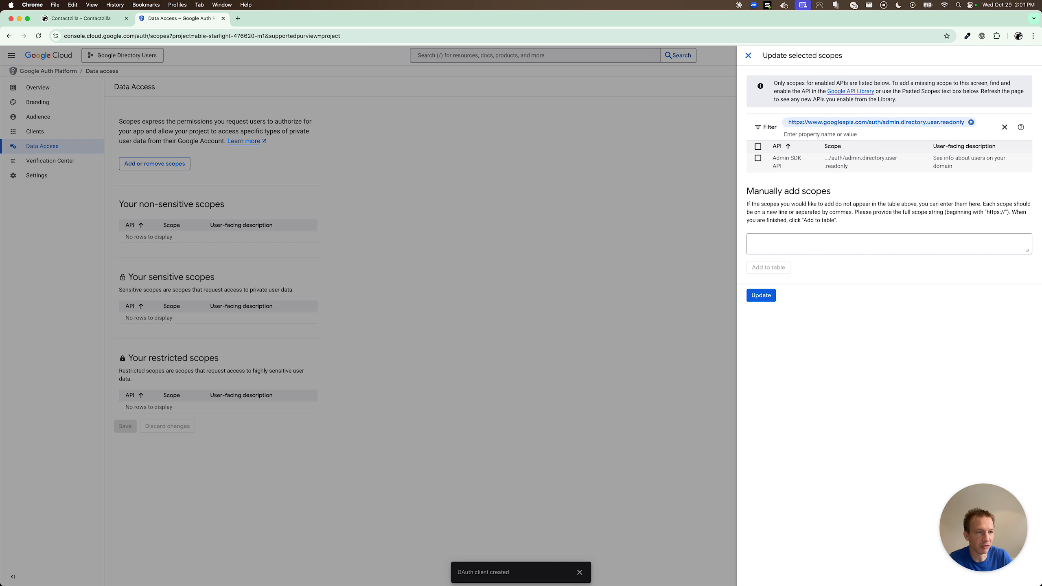
pyautogui.click(758, 158)
pyautogui.click(761, 295)
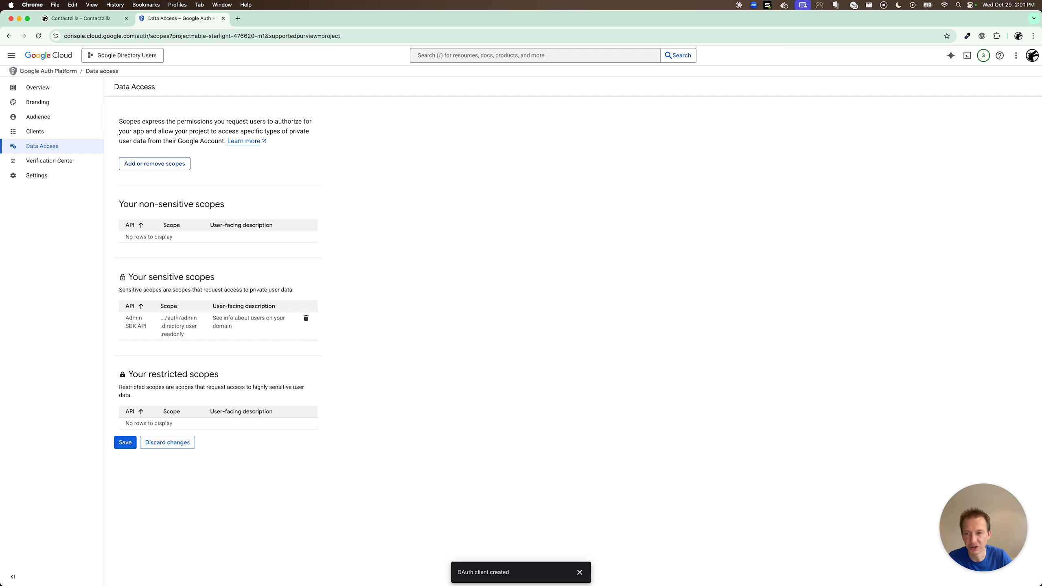
pyautogui.click(125, 443)
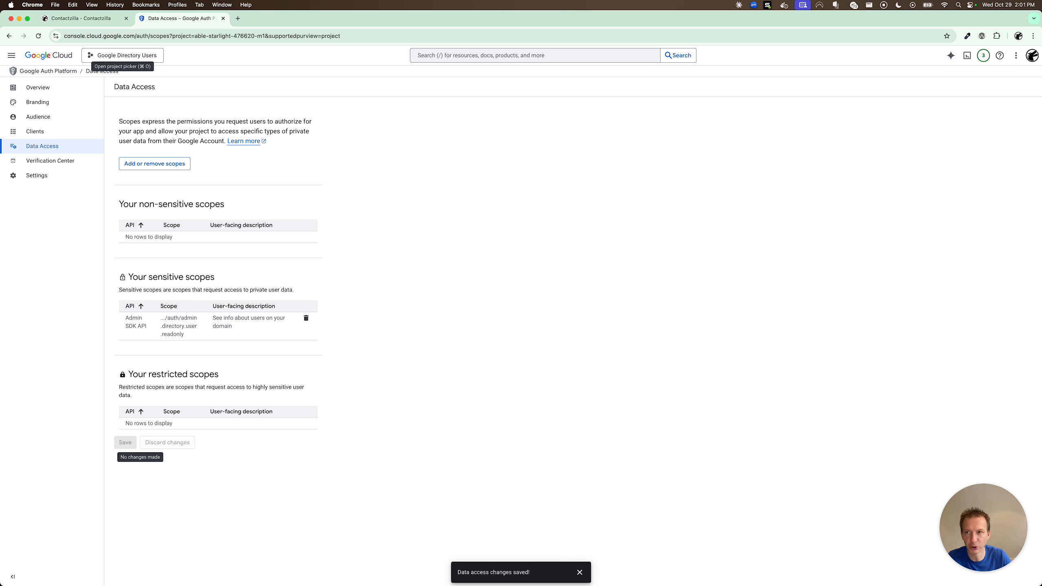
pyautogui.click(101, 18)
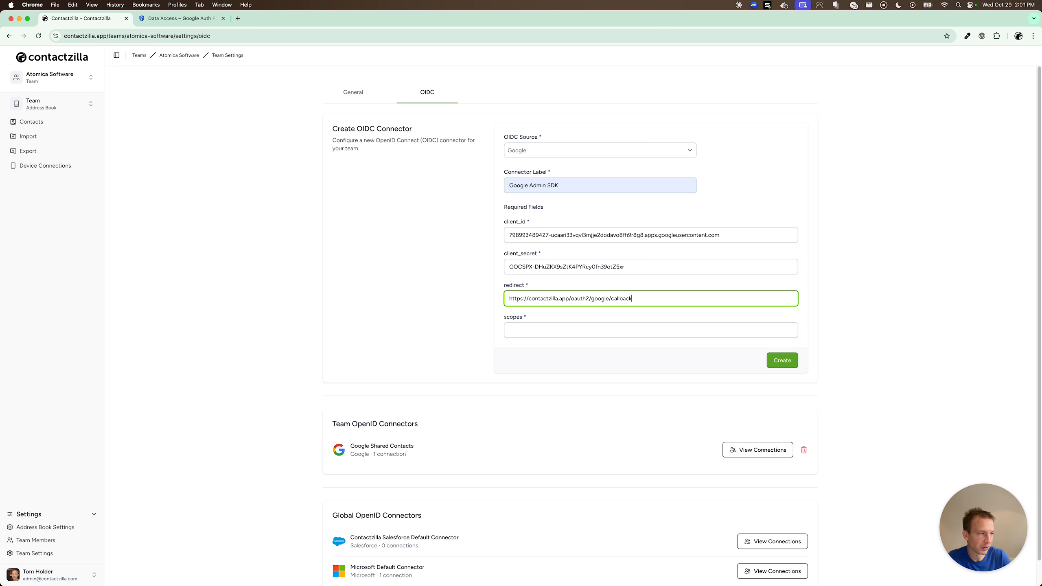
# Paste the admin.directory.user.readonly scope URL into scopes and create the Google Admin SDK connector.
pyautogui.press('super+Tab')
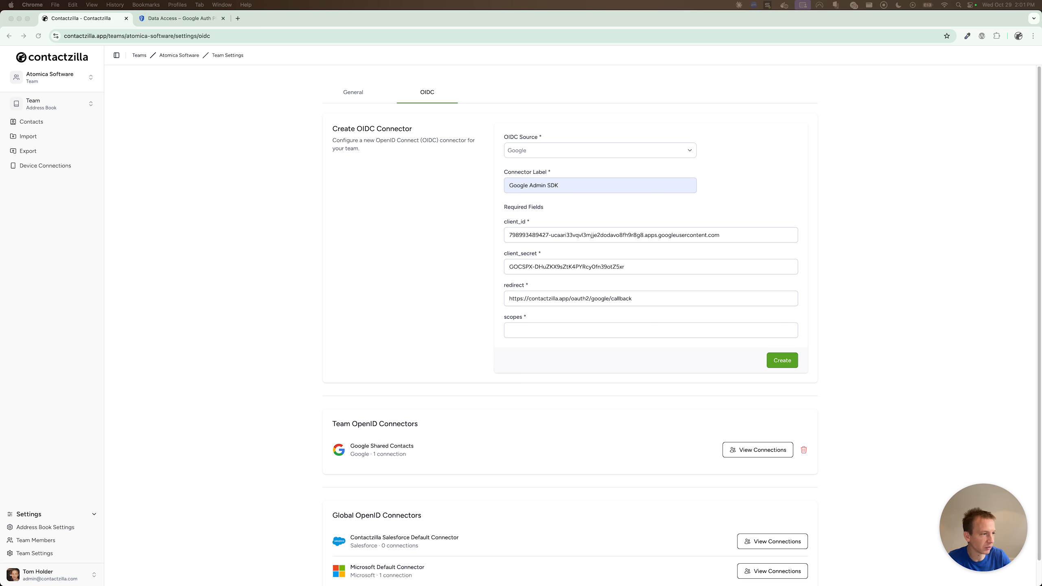
pyautogui.click(525, 330)
pyautogui.press('super+v')
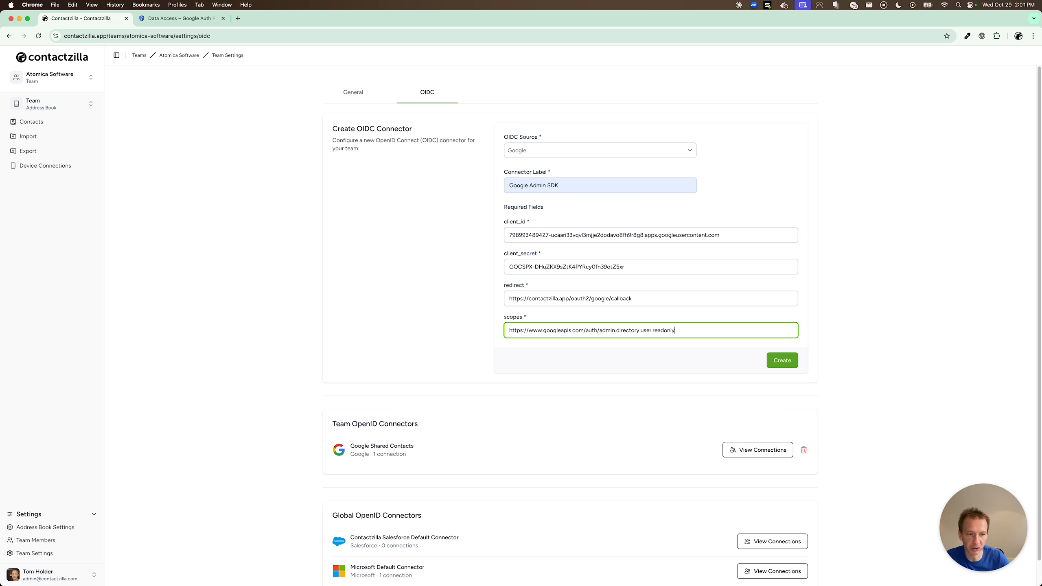
pyautogui.click(707, 364)
pyautogui.click(779, 361)
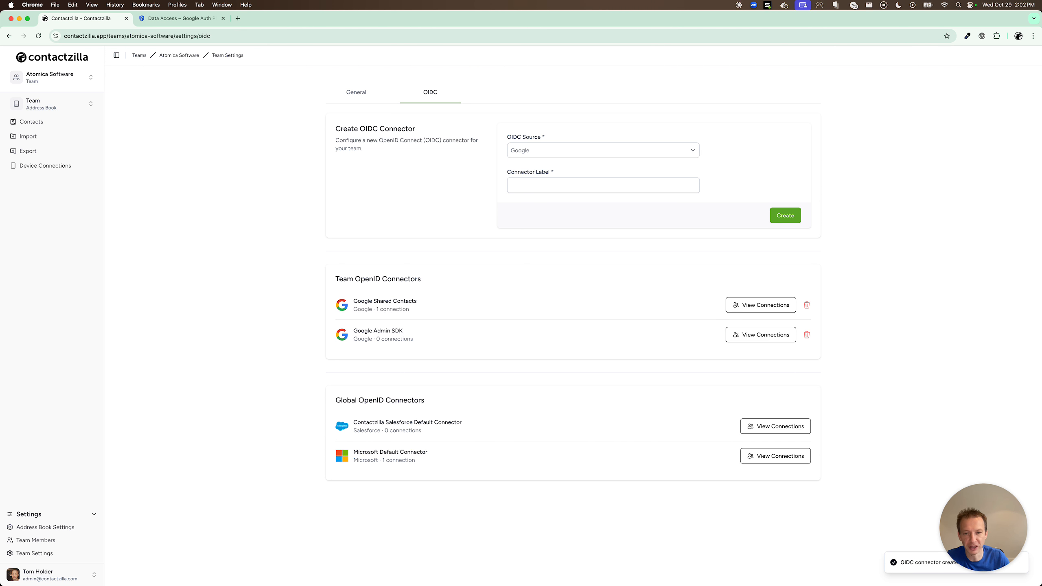
pyautogui.moveTo(354, 331); pyautogui.dragTo(415, 332)
pyautogui.click(483, 337)
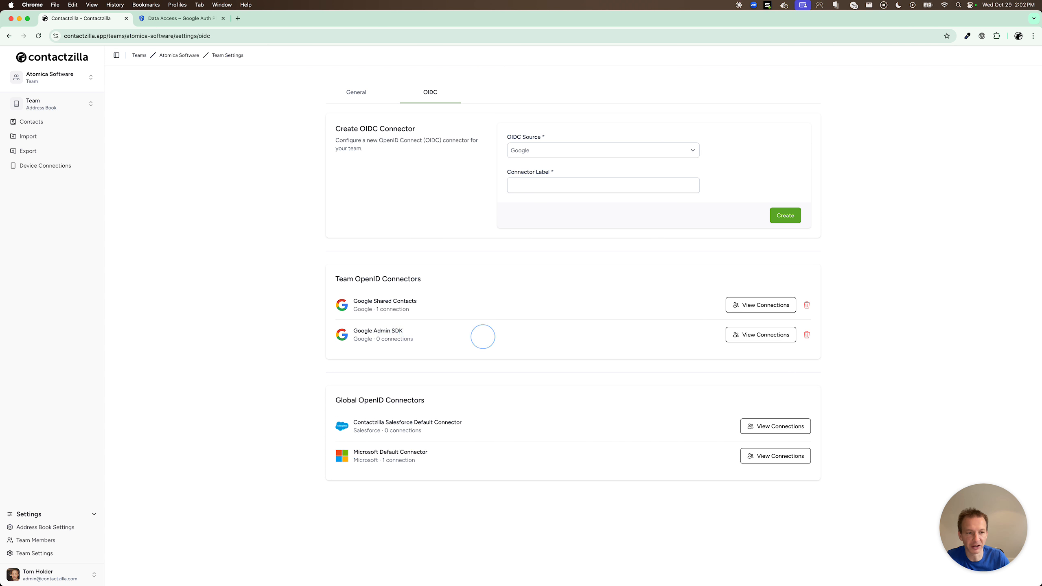
pyautogui.click(760, 334)
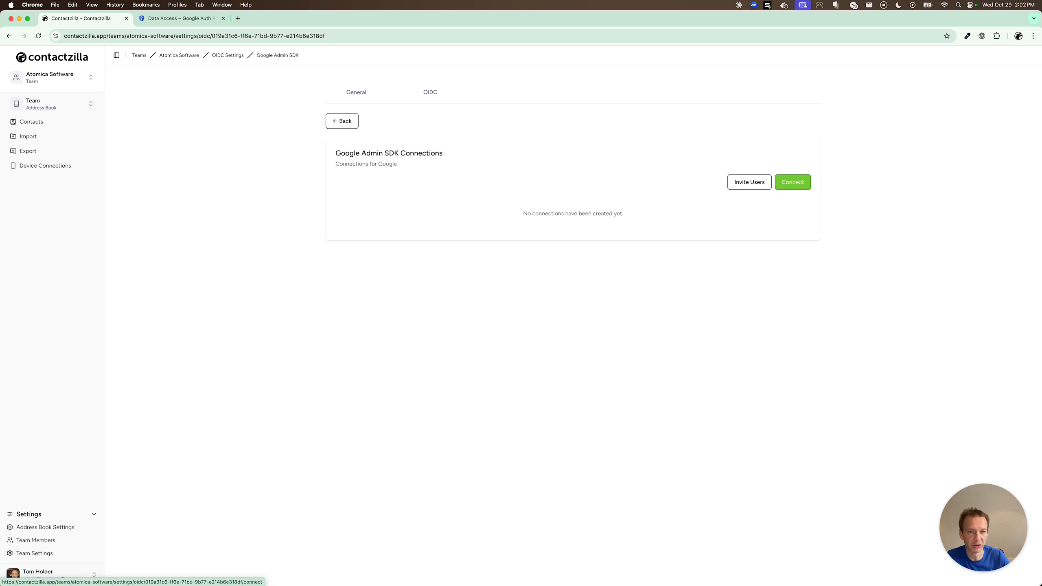
pyautogui.click(792, 182)
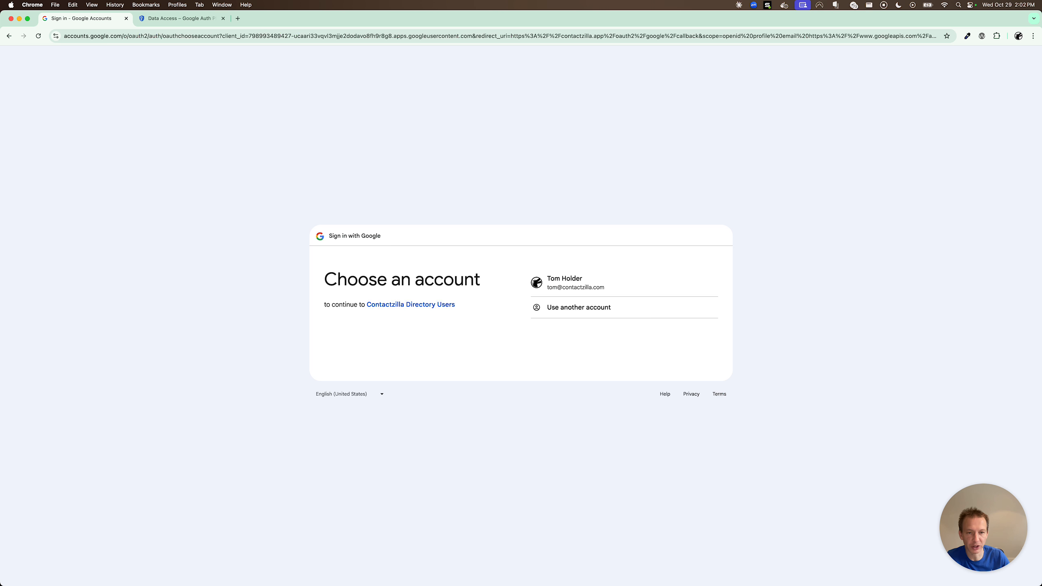
# Sign in with the Workspace admin account and allow Contactzilla Directory Users to see domain user info.
pyautogui.click(341, 268)
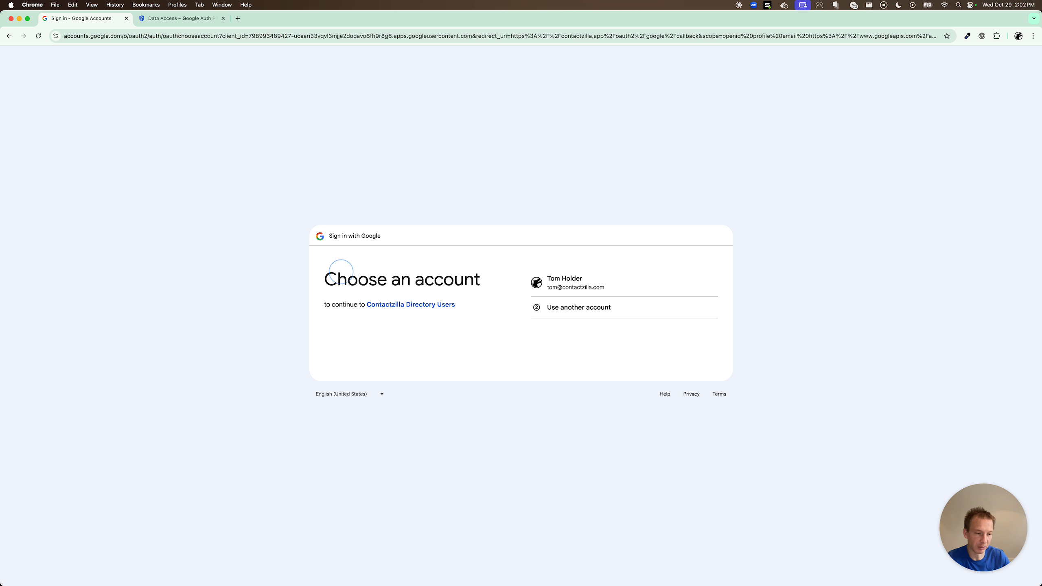
pyautogui.click(514, 328)
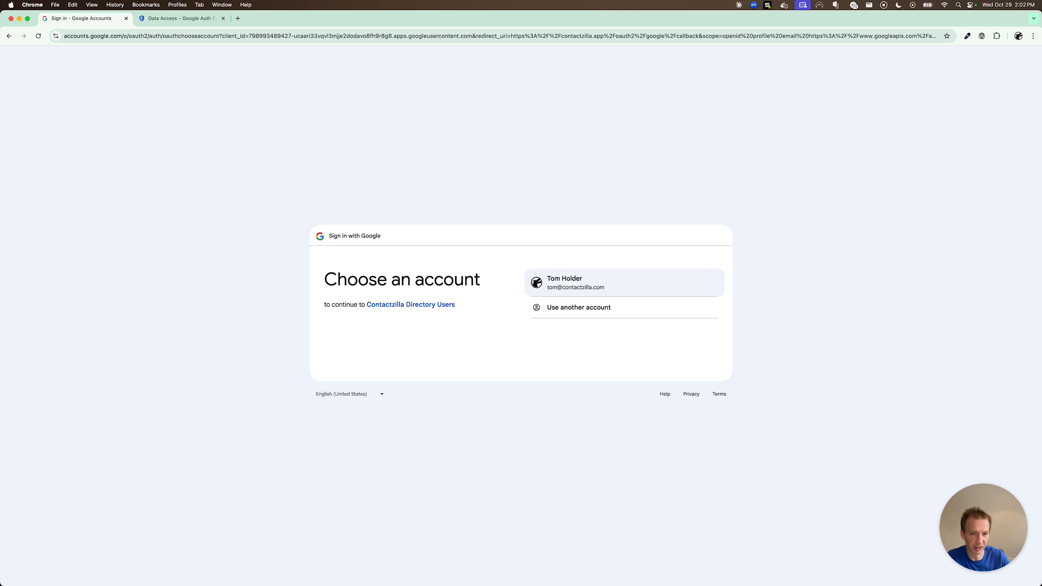
pyautogui.click(570, 280)
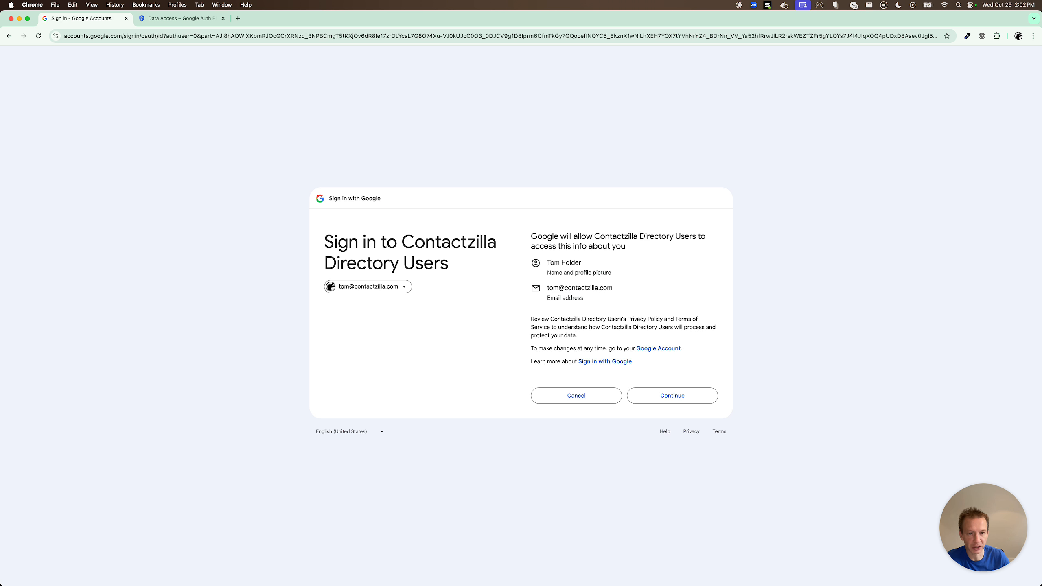
pyautogui.click(672, 395)
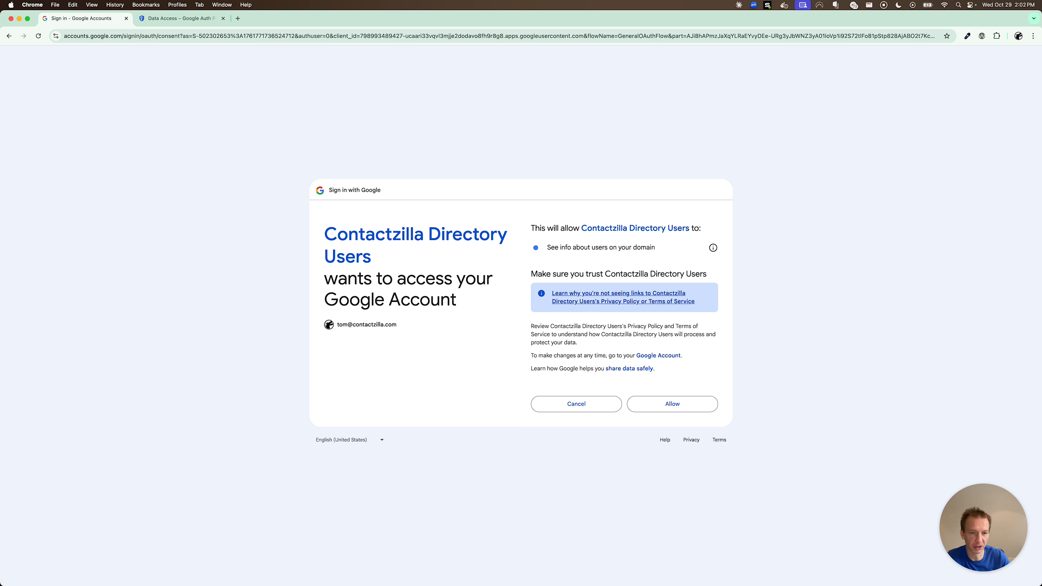
pyautogui.click(689, 405)
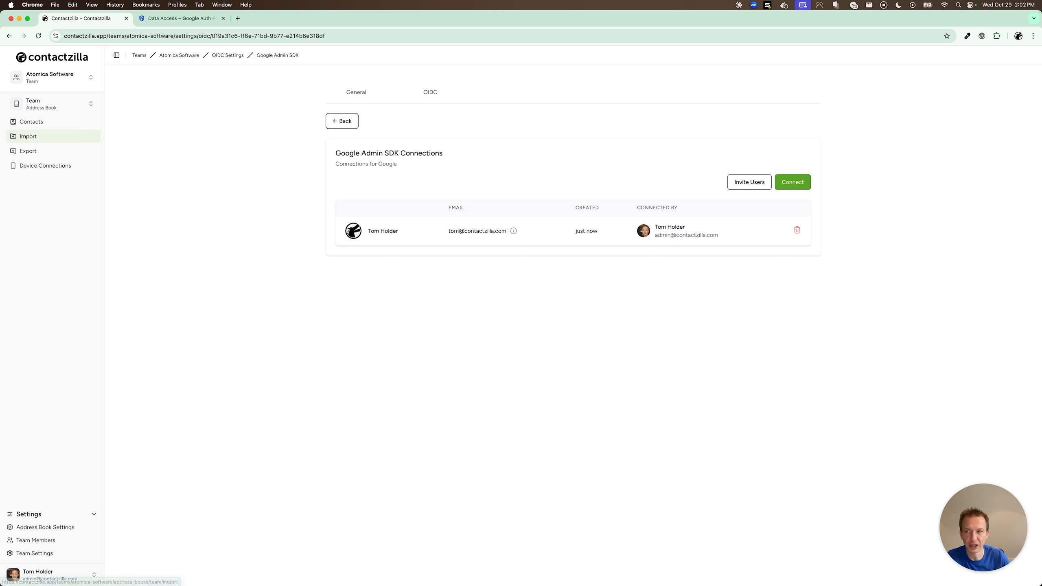
# Start a new Google Workspace Directory Users import, keeping the existing Google Admin SDK connection.
pyautogui.click(24, 136)
pyautogui.click(278, 330)
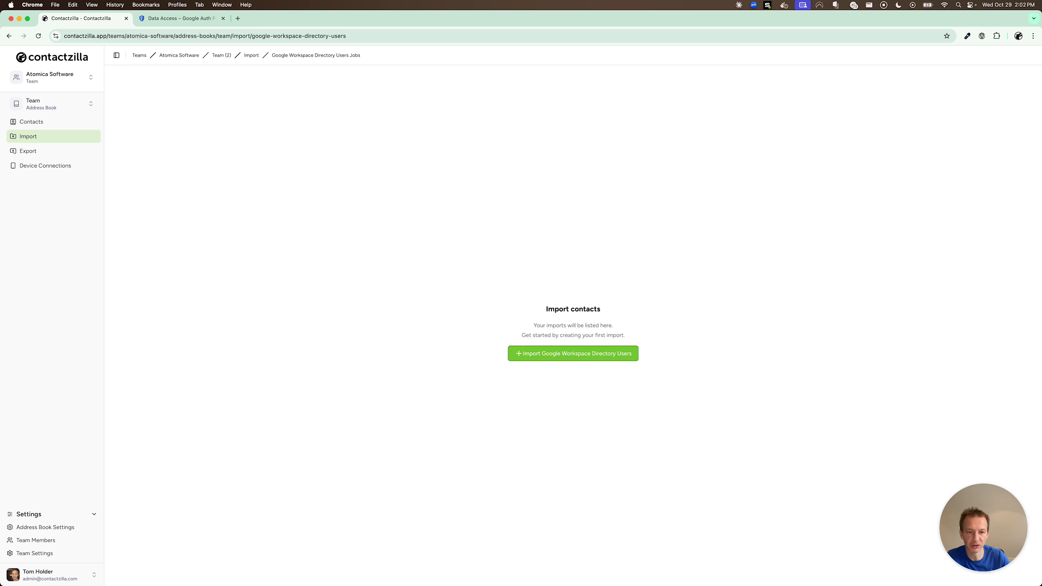
pyautogui.click(586, 353)
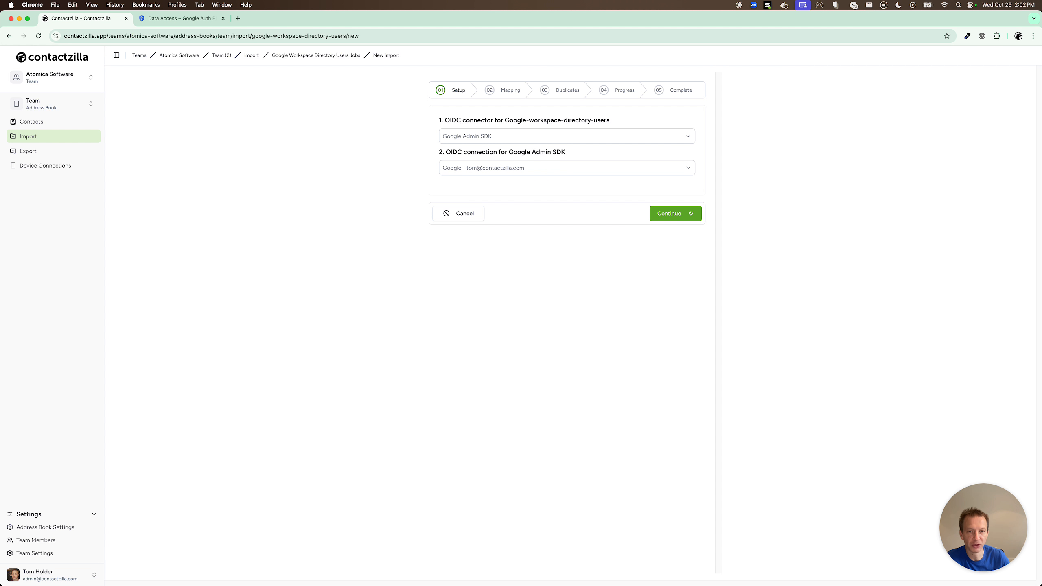
pyautogui.click(493, 168)
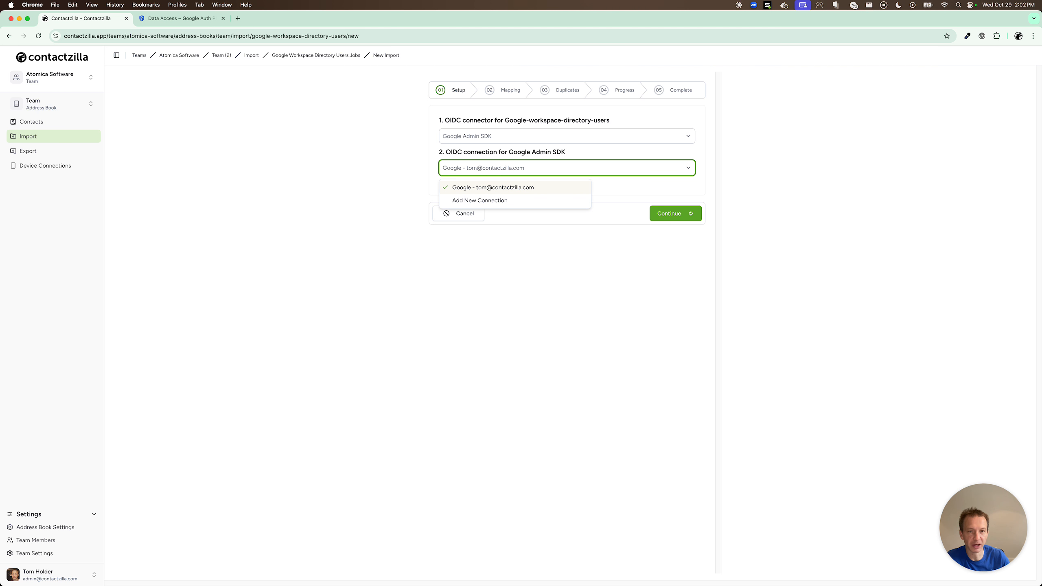
pyautogui.click(640, 273)
# Enable Sync now on update in the import's sync settings and confirm.
pyautogui.click(669, 214)
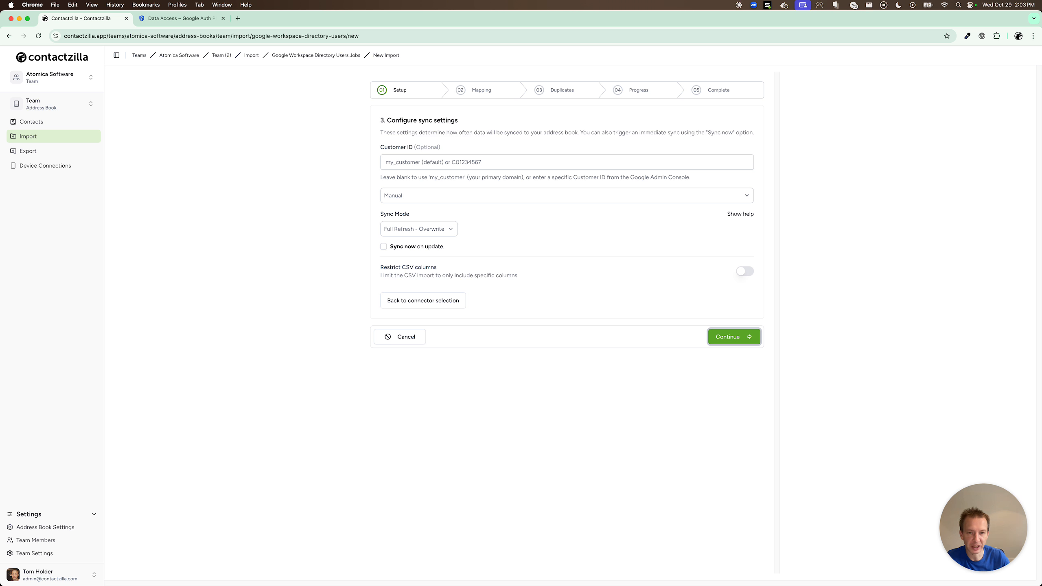
pyautogui.click(384, 247)
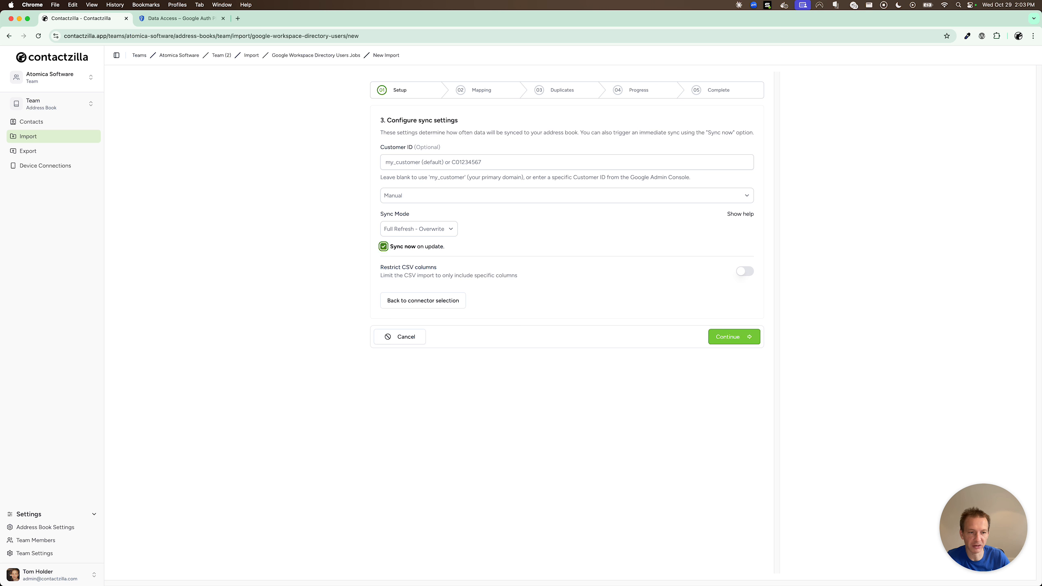
pyautogui.click(734, 337)
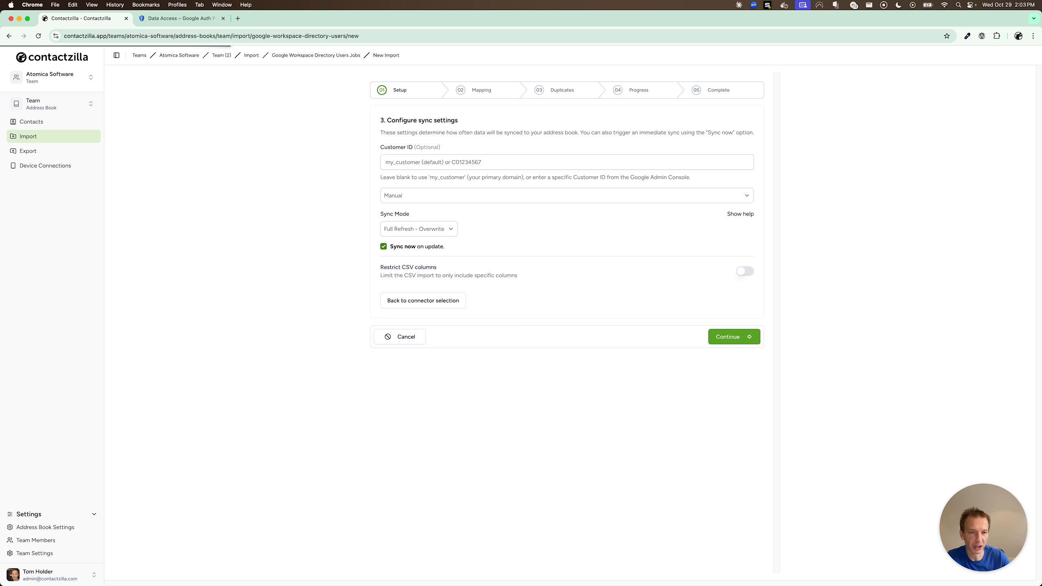